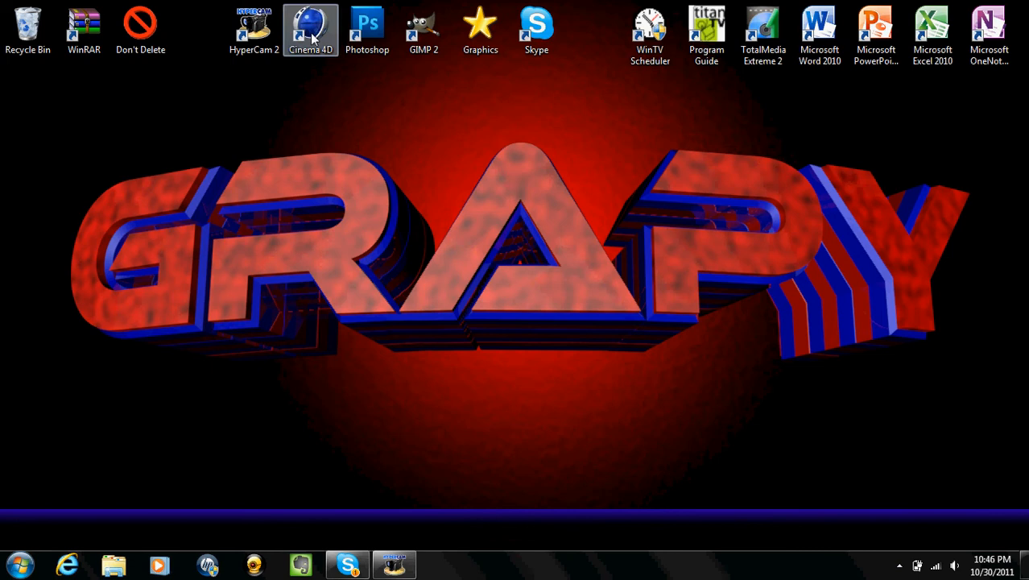
Open Cinema 4D and add a MoText object that reads "Grapy".
left_click(313, 44)
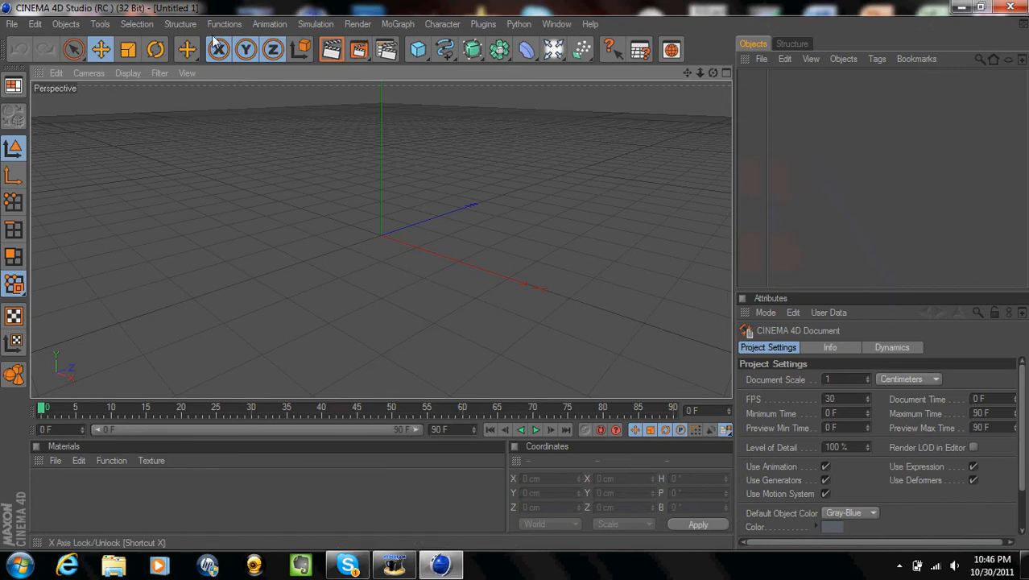
left_click(400, 25)
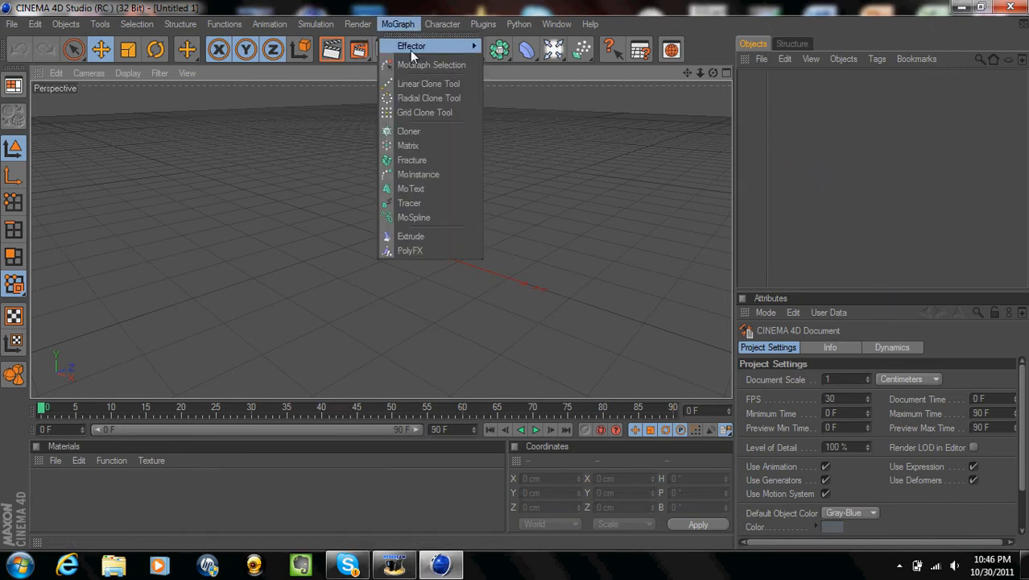
left_click(454, 189)
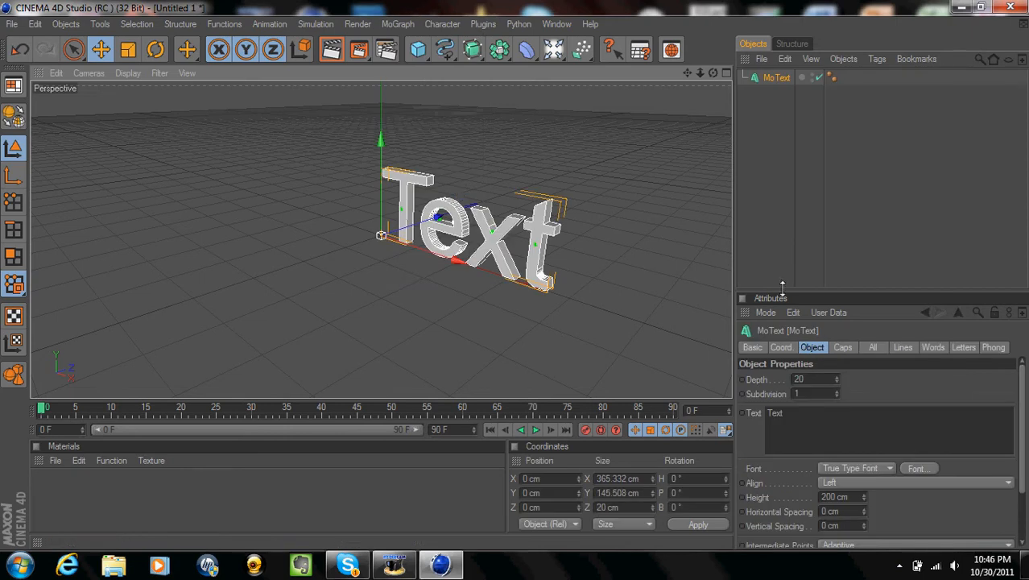
left_click_drag(787, 412, 760, 413)
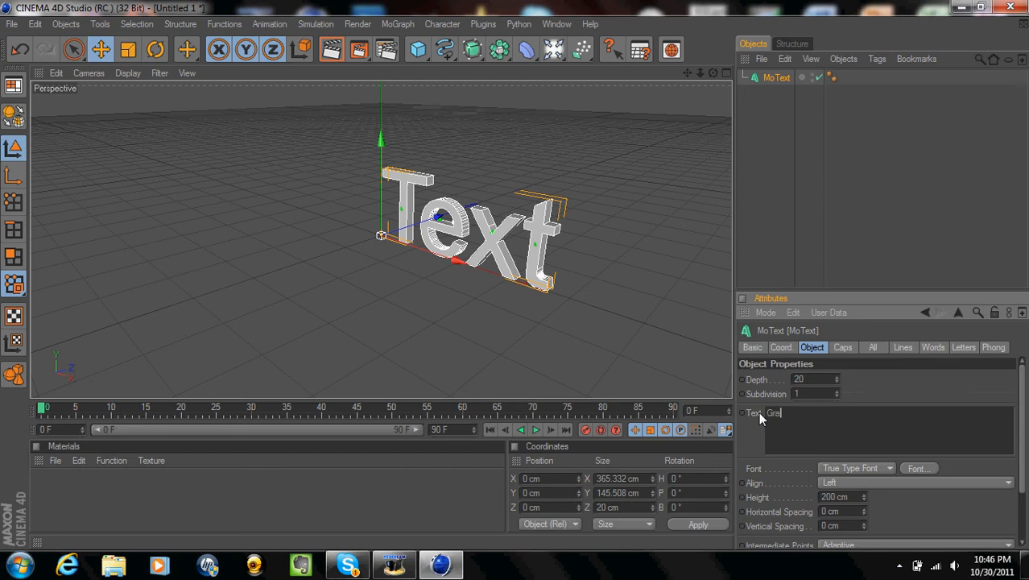
Set the text object's font to Ethnocentric Regular.
left_click(925, 467)
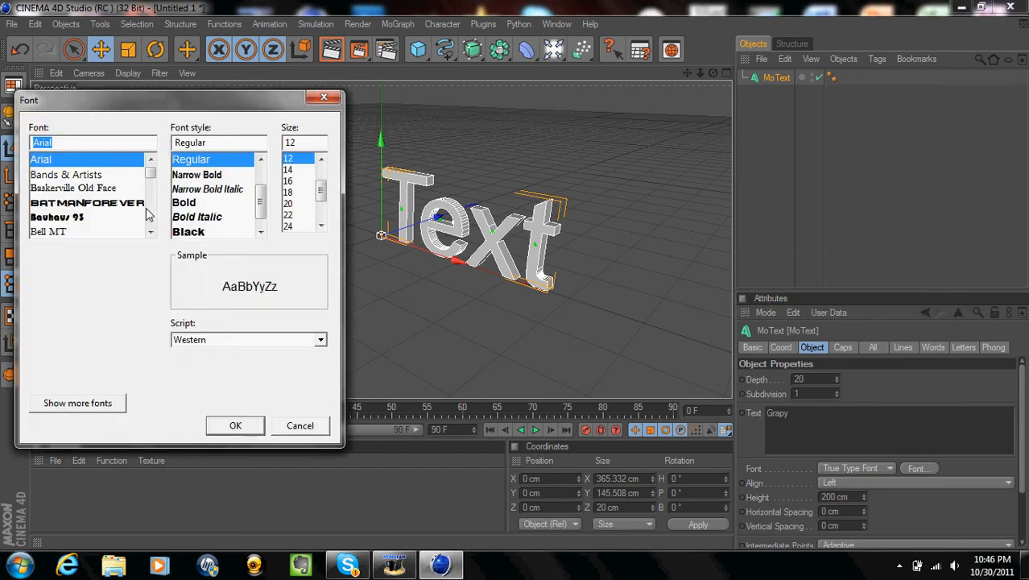
left_click_drag(149, 169, 151, 189)
left_click(138, 219)
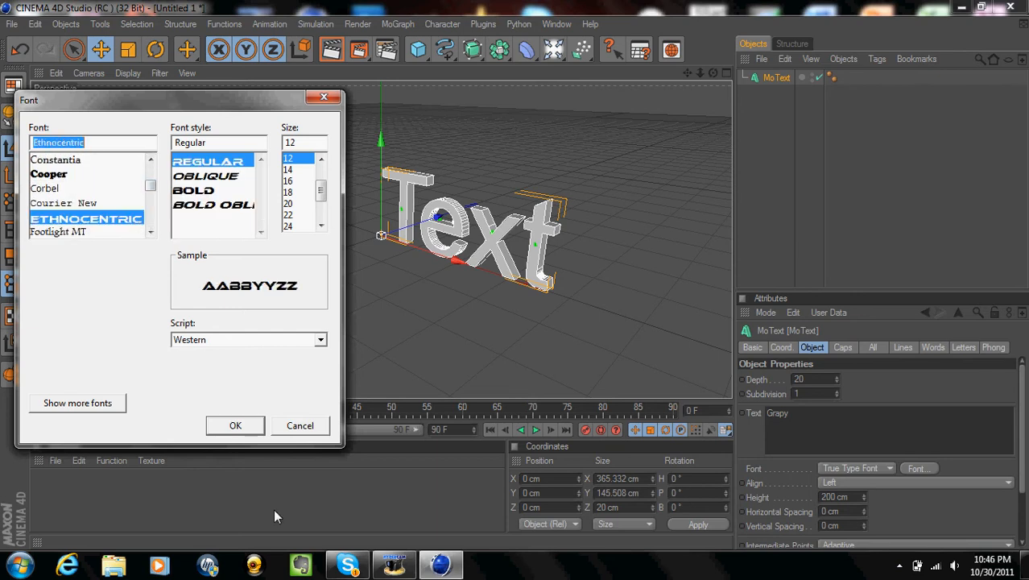
left_click(238, 426)
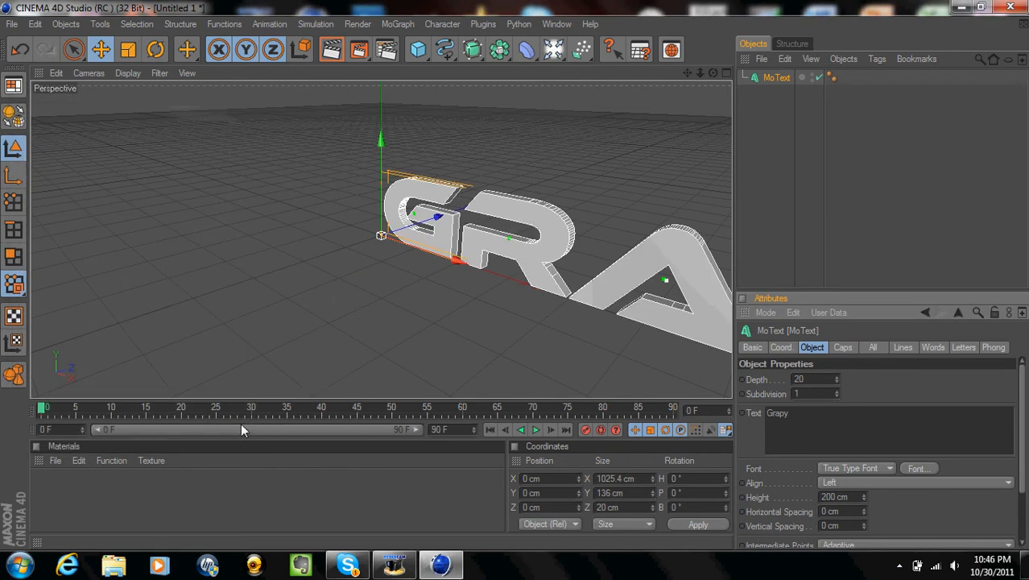
Move the text along the X axis to about -591 cm and set its depth to 160.
left_click_drag(458, 262, 295, 213)
mouse_move(381, 235)
left_mouse_down()
mouse_move(370, 233)
mouse_move(399, 240)
left_mouse_up()
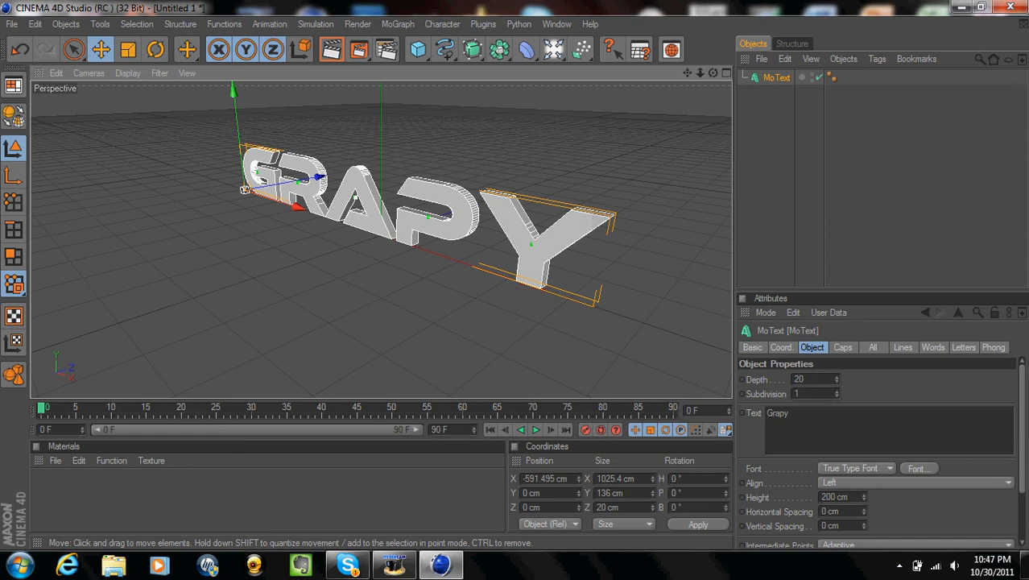
left_click_drag(399, 240, 240, 243, "alt")
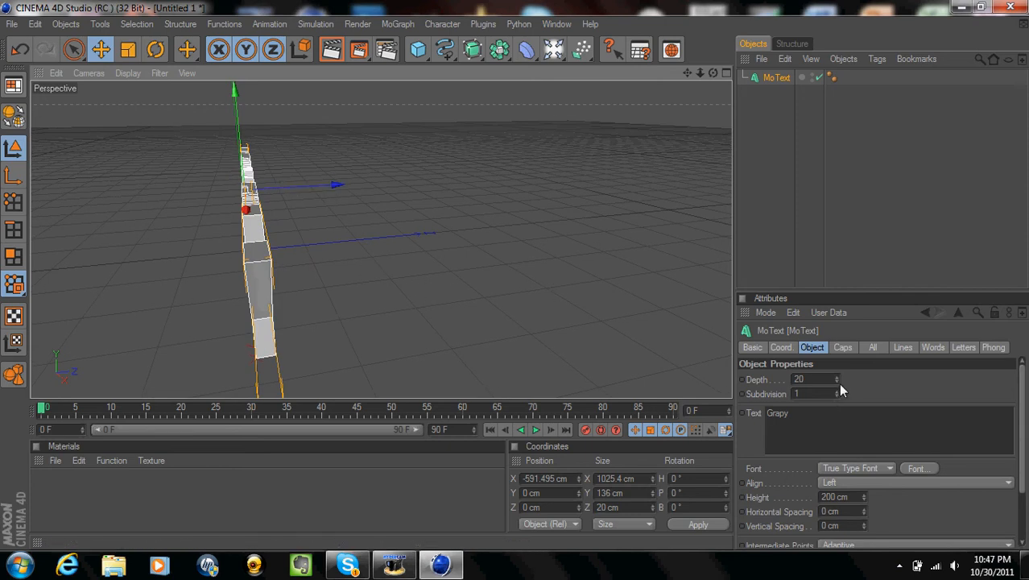
left_click_drag(836, 378, 835, 375)
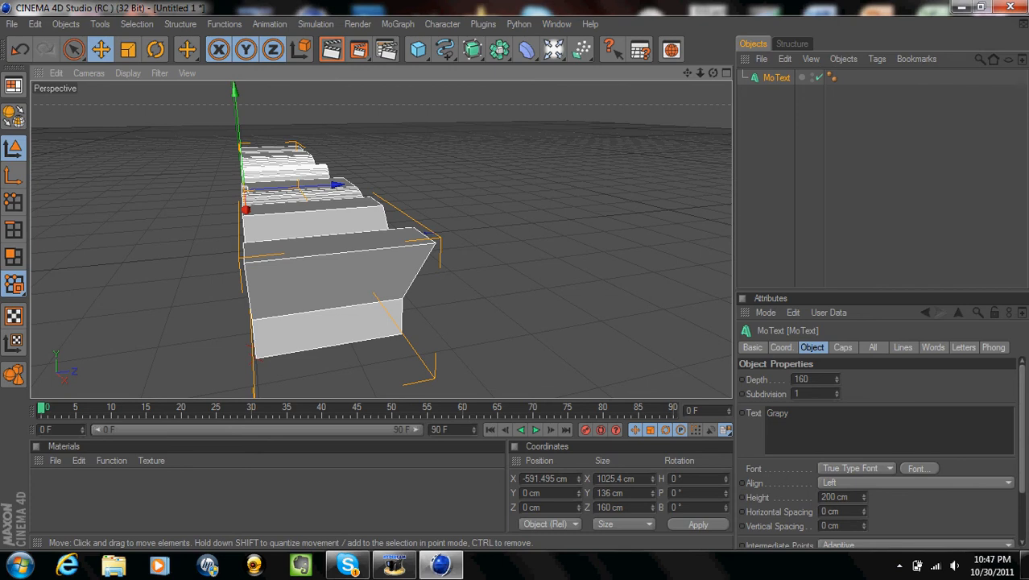
Copy the MoText object and paste a duplicate into the scene.
left_click_drag(381, 241, 319, 272, "alt")
left_click_drag(512, 243, 513, 239, "alt")
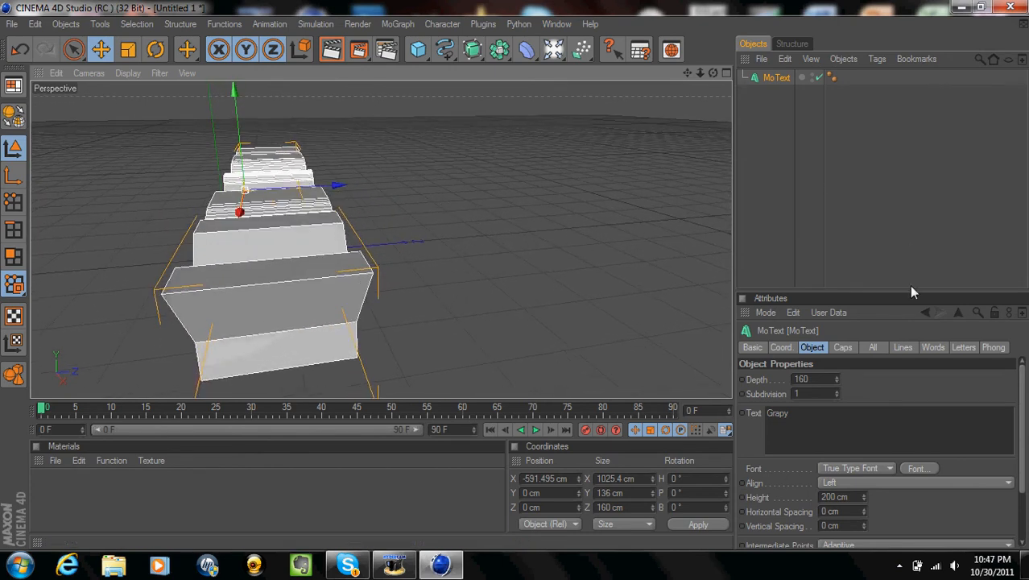
left_click(785, 59)
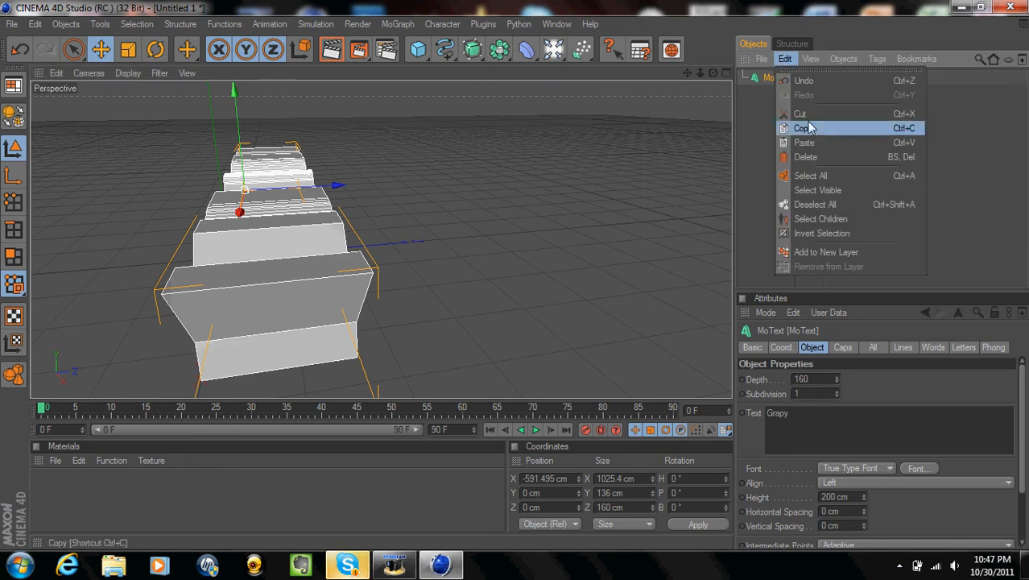
left_click(802, 128)
left_click(785, 59)
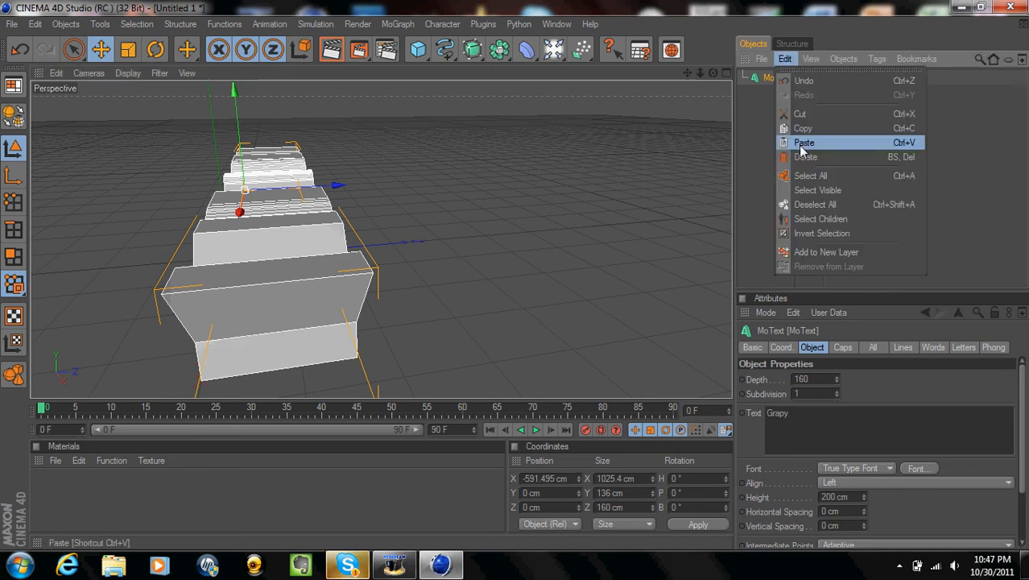
left_click(803, 142)
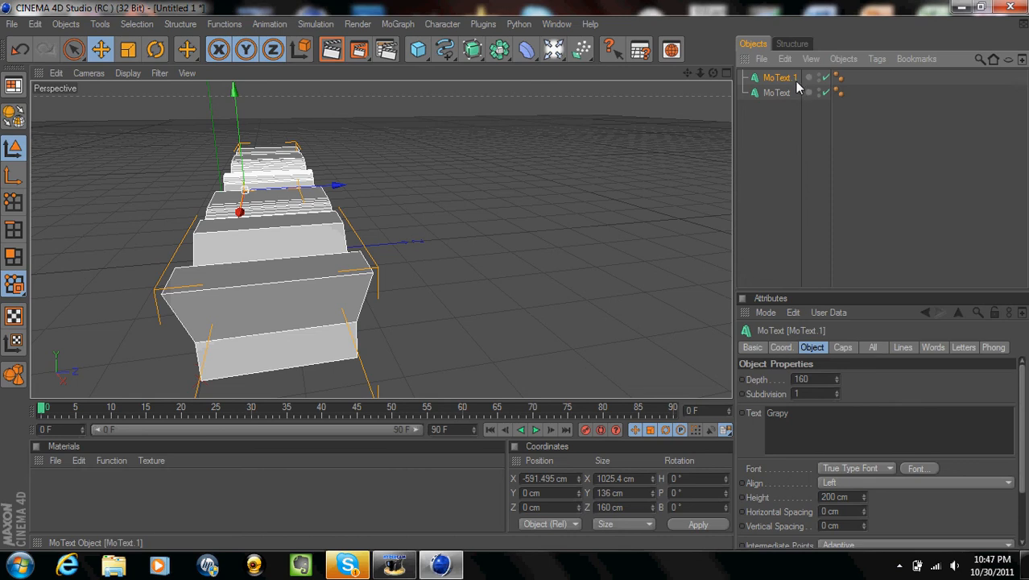
Set the duplicate text's depth to 100 and move it along the Z axis to about 29 cm.
left_click(836, 382)
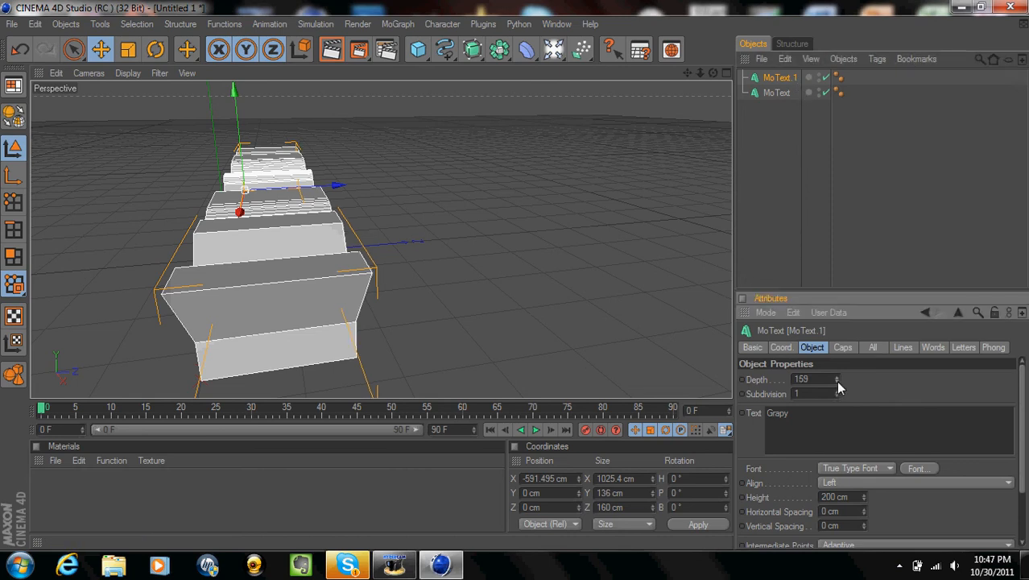
left_click_drag(836, 380, 836, 380)
left_click_drag(342, 184, 347, 184)
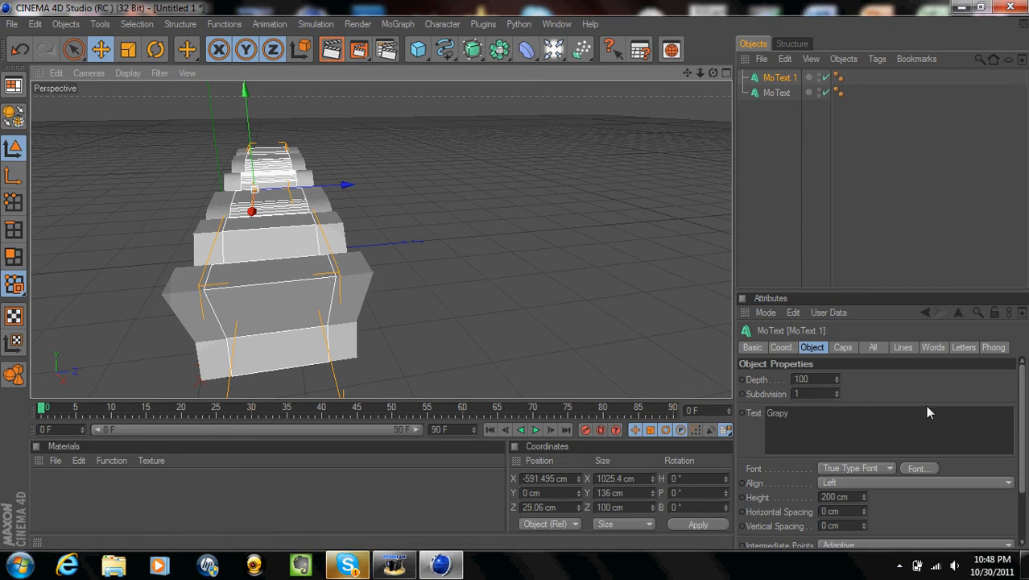
Set both the start and end caps of the duplicate text to Fillet Cap.
left_click(841, 347)
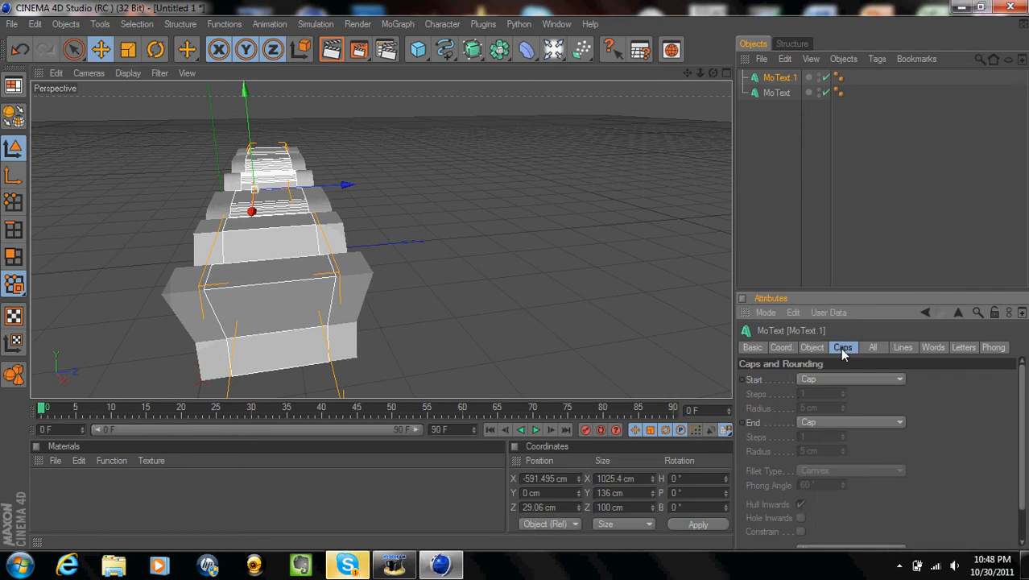
left_click(898, 380)
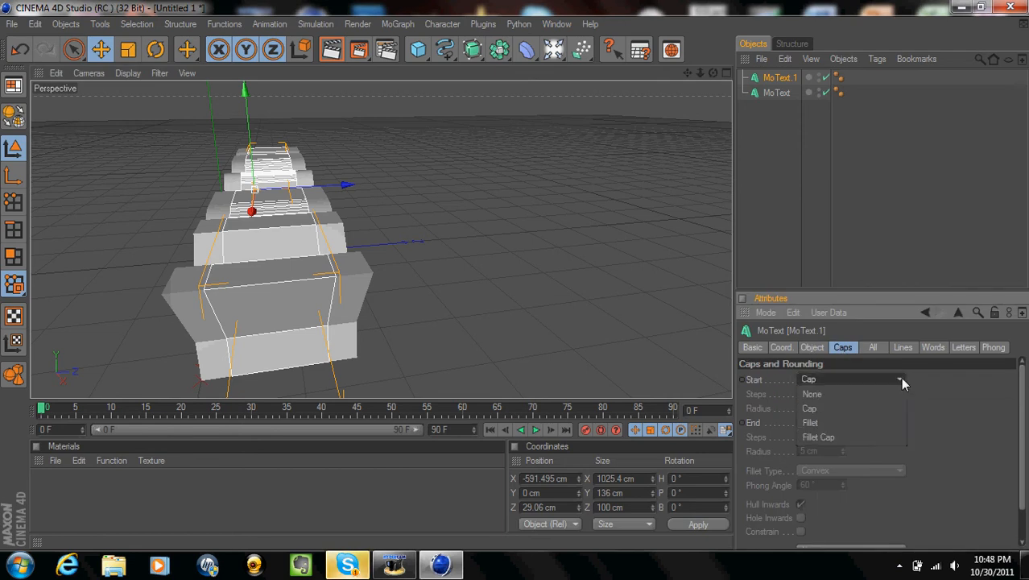
left_click(831, 434)
left_click(898, 422)
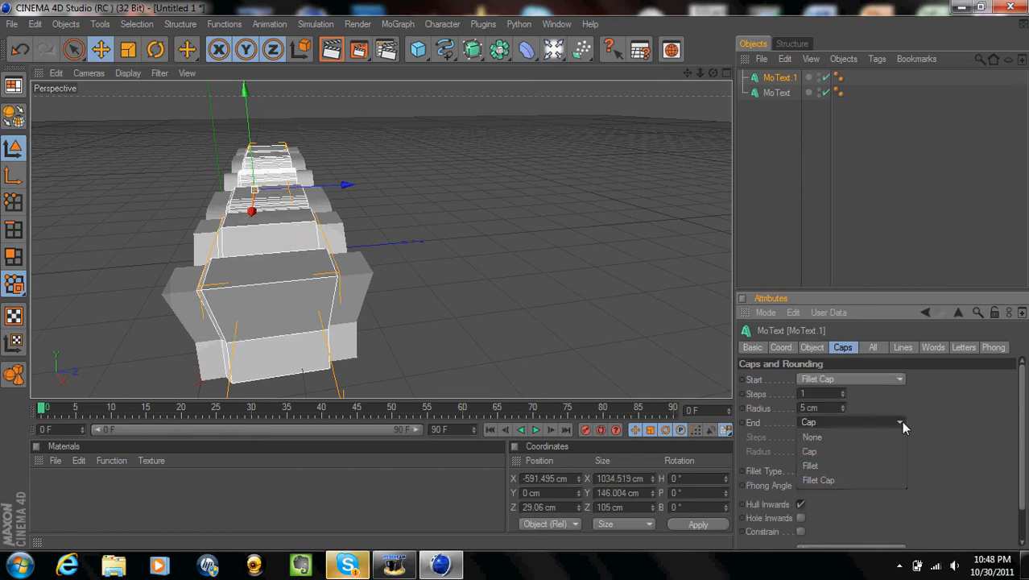
left_click(838, 475)
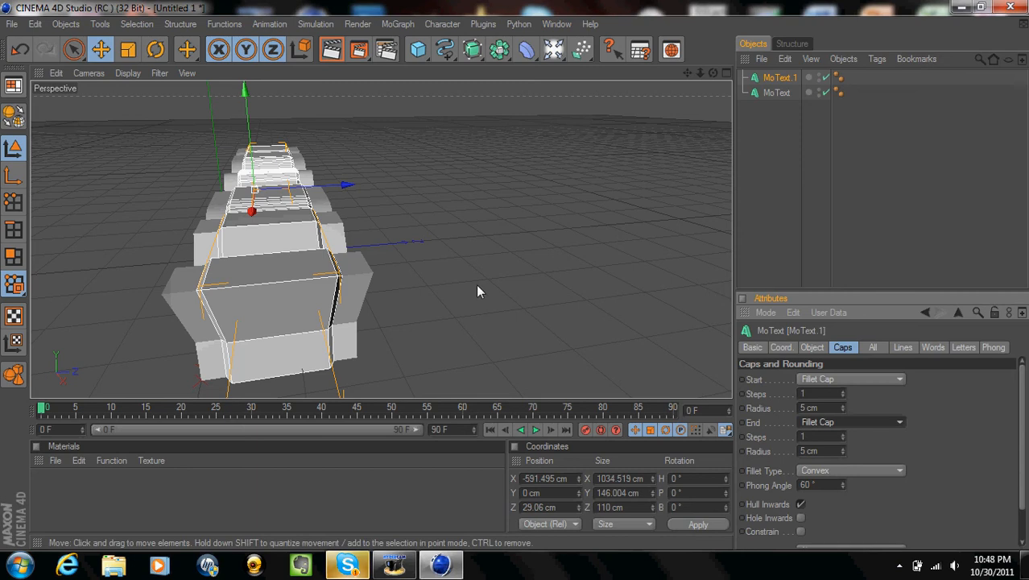
left_click_drag(303, 288, 476, 286, "alt")
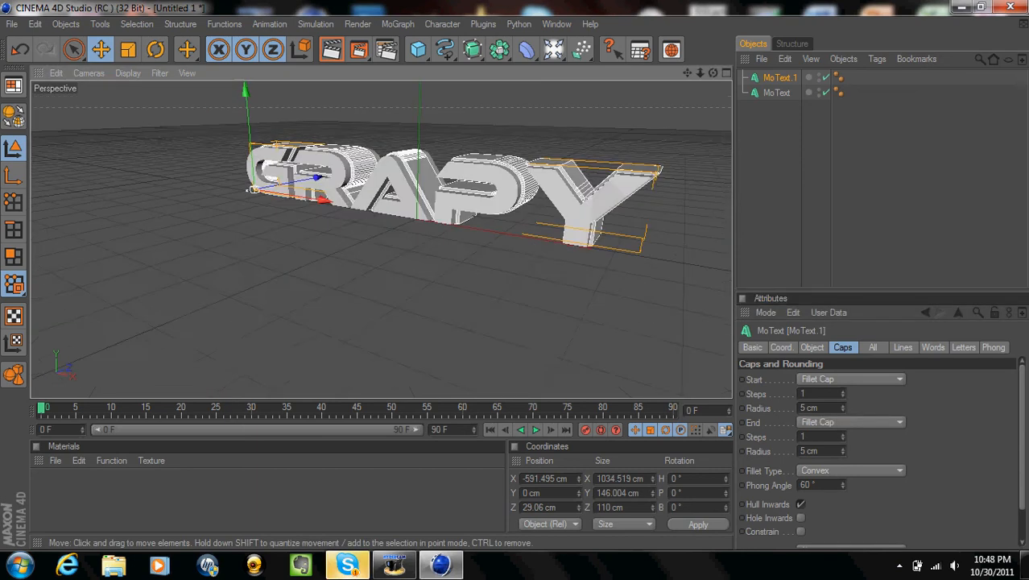
Switch to Skype, set the online status to Do Not Disturb, and close its window.
left_click(346, 566)
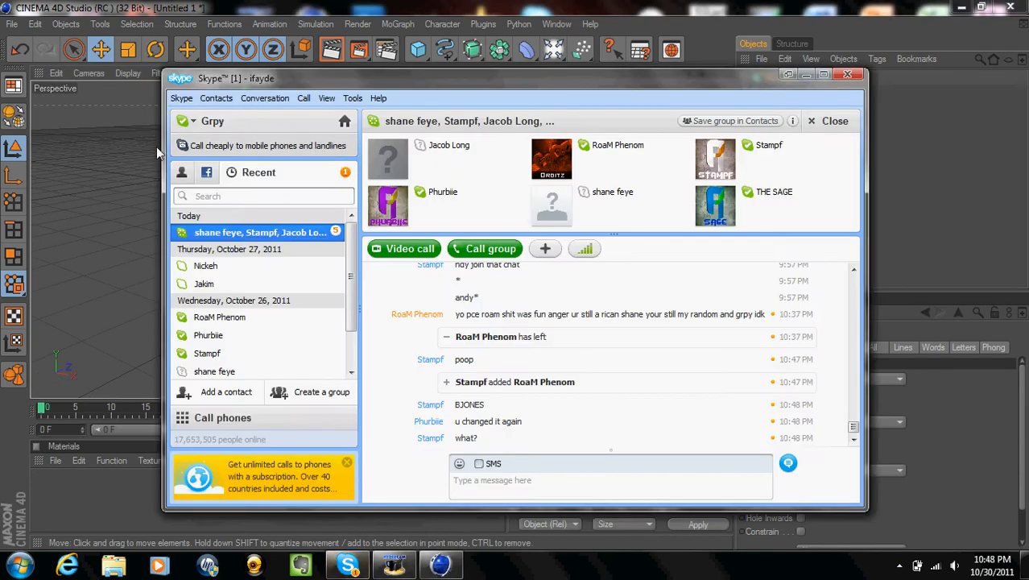
left_click(190, 126)
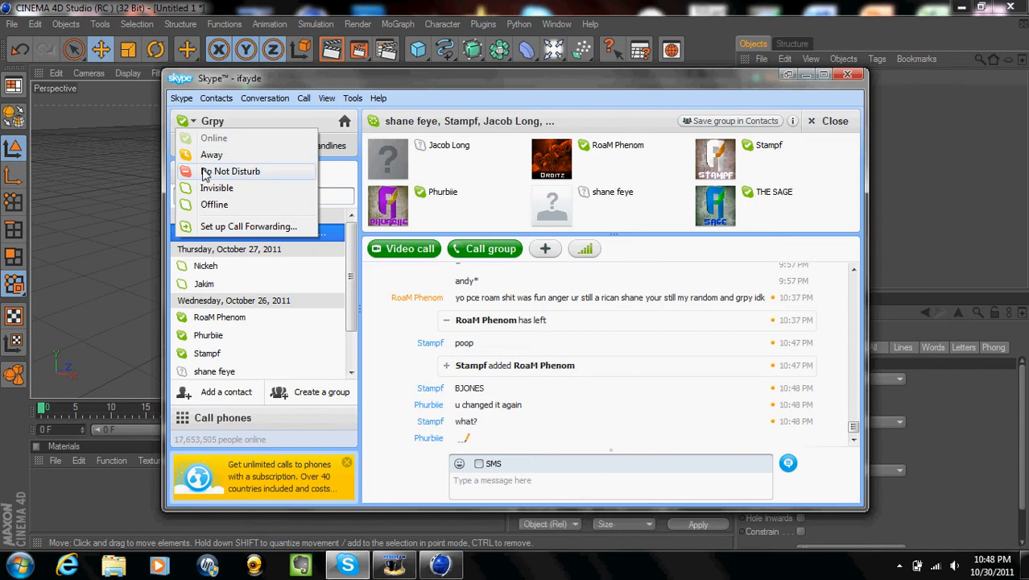
left_click(207, 171)
left_click(617, 341)
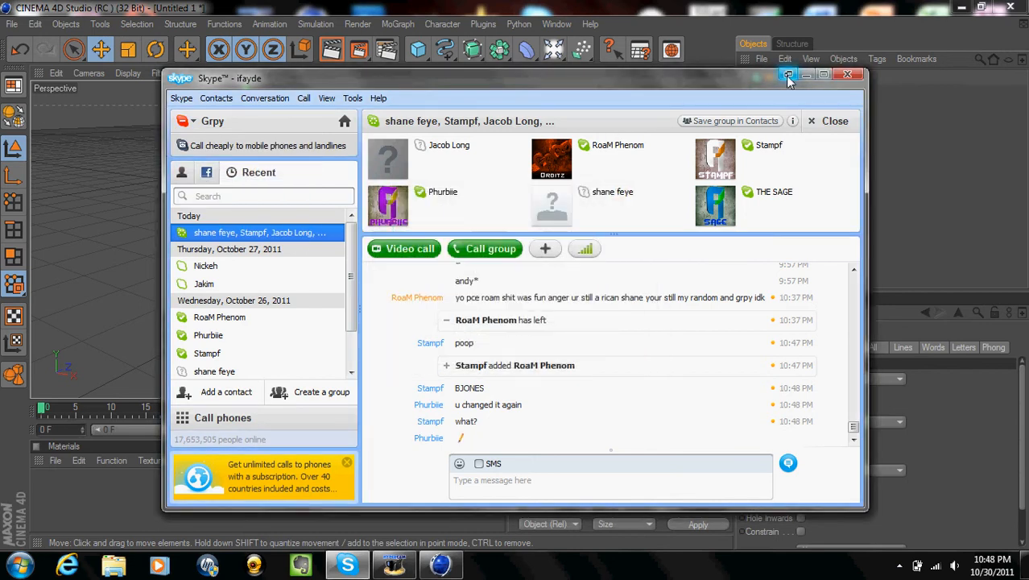
left_click(847, 74)
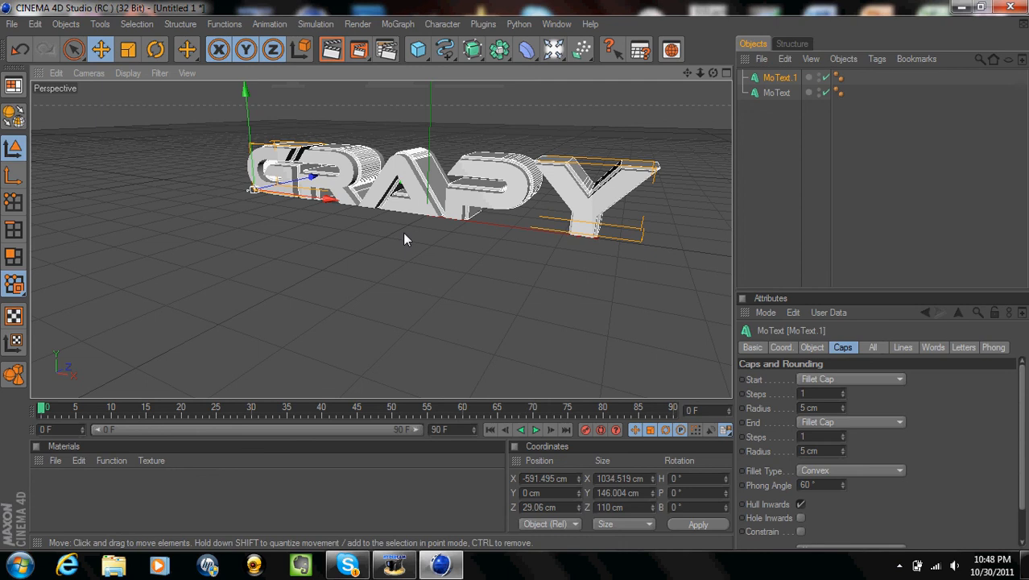
Render the active view to preview the two overlapping text objects, and select the original text.
left_click_drag(400, 182, 374, 212, "alt")
left_click(331, 50)
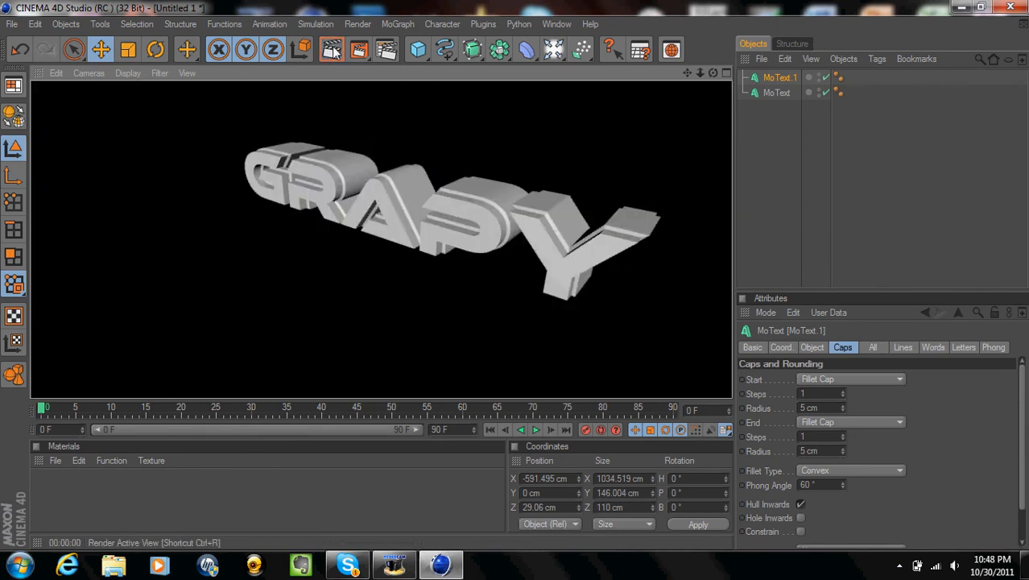
left_click(767, 93)
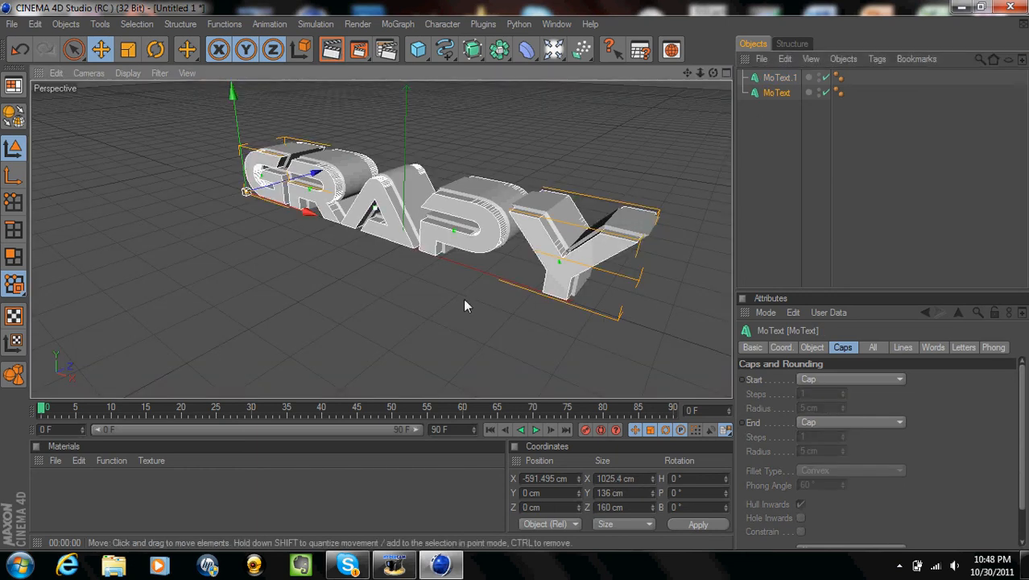
mouse_move(463, 298)
left_mouse_down("alt")
mouse_move(555, 285)
mouse_move(463, 298)
left_mouse_up("alt")
Create a new material and set its color to blue with R 0, G 0 and B 204.
left_click(56, 460)
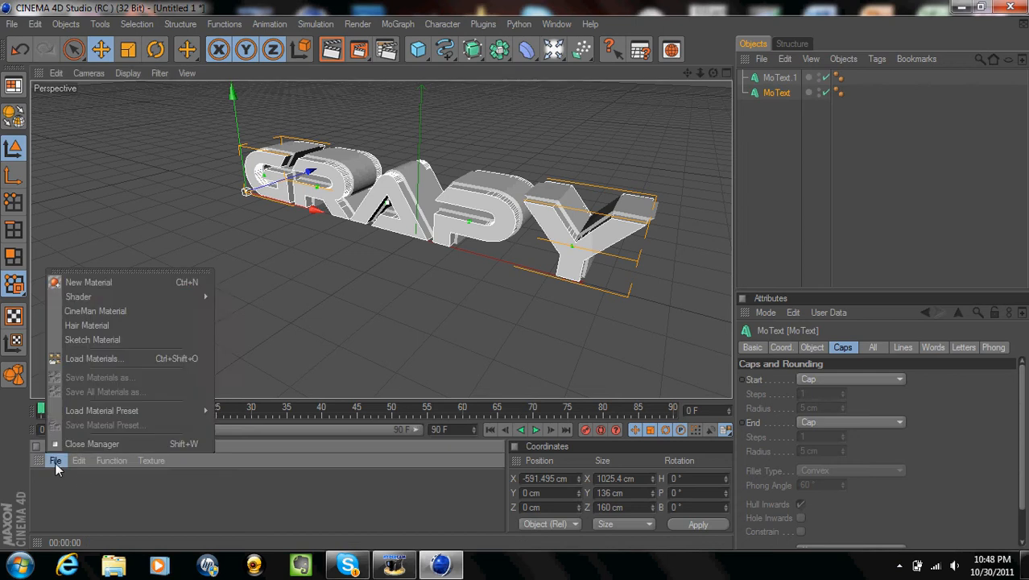
left_click(80, 287)
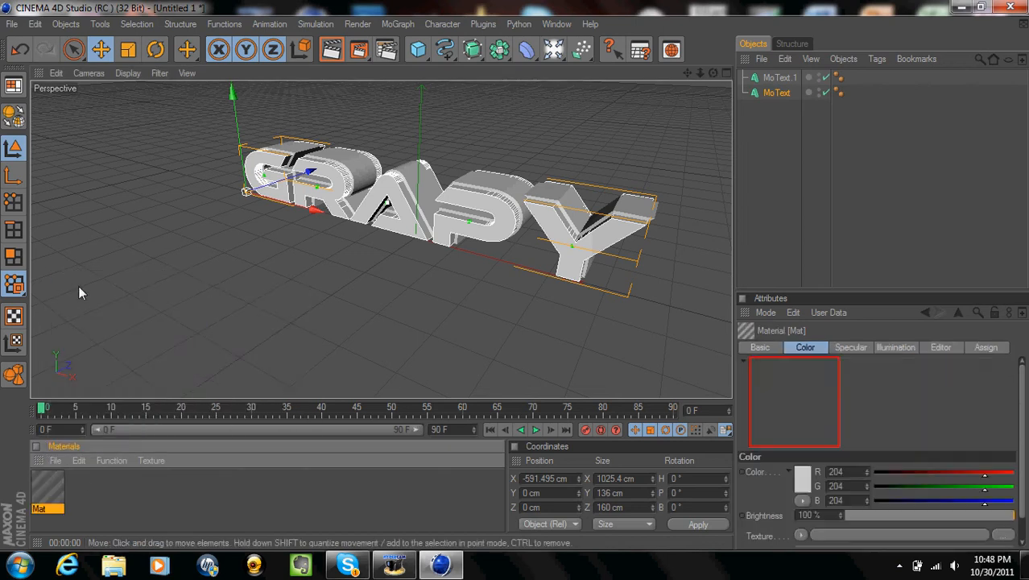
double_click(46, 486)
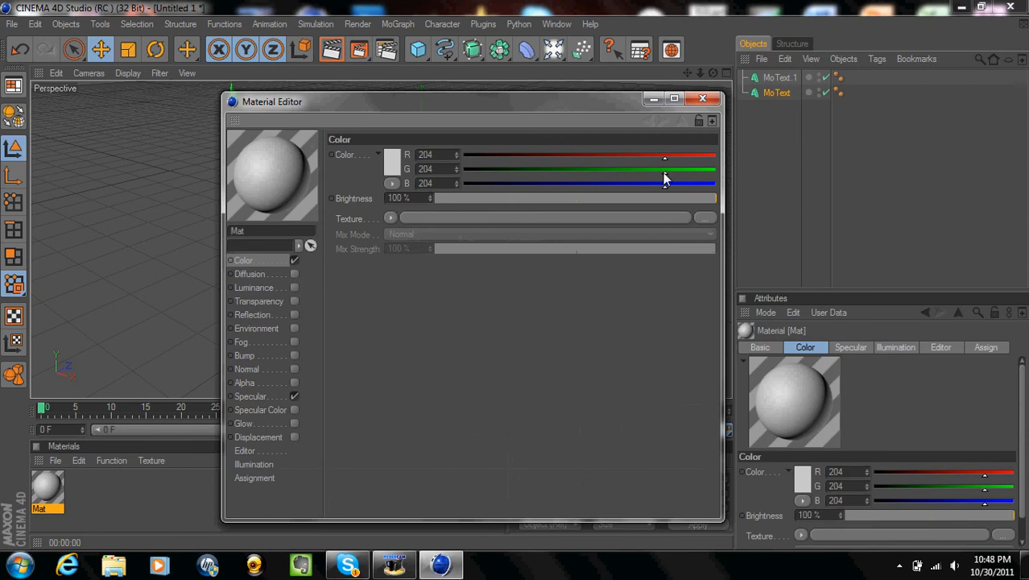
left_click_drag(663, 172, 362, 193)
left_click_drag(665, 159, 410, 157)
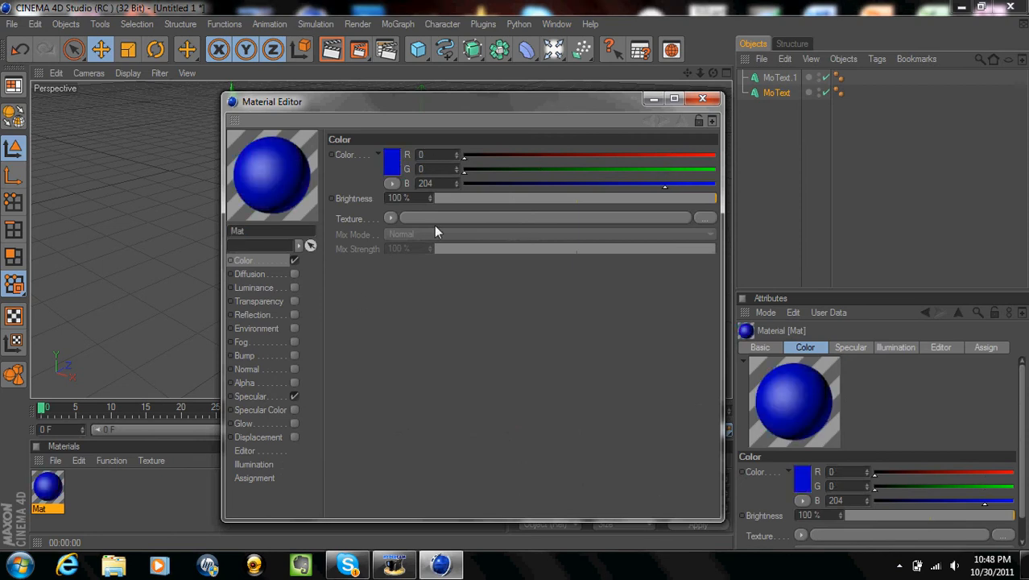
left_click(391, 162)
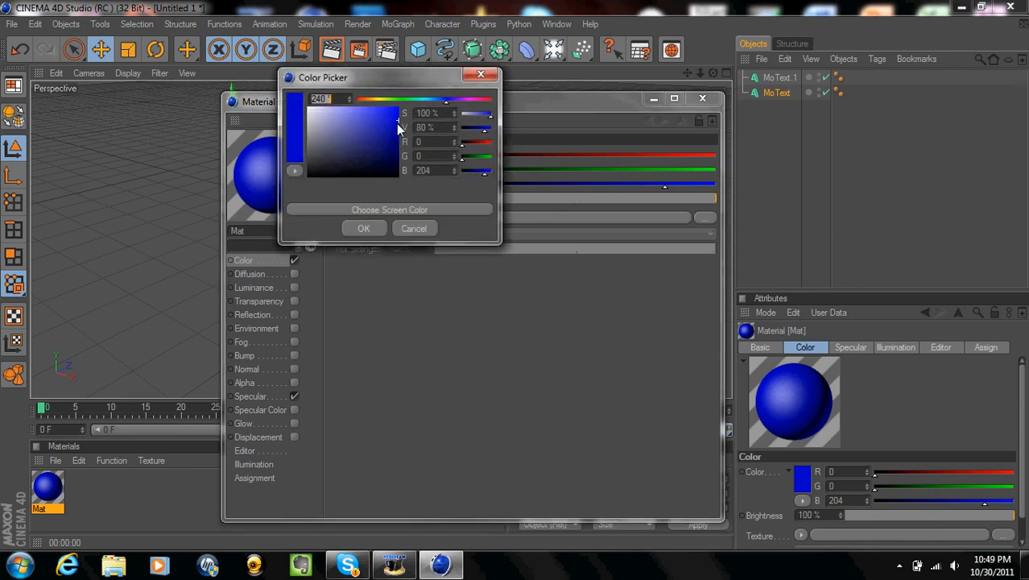
left_click_drag(398, 120, 352, 130)
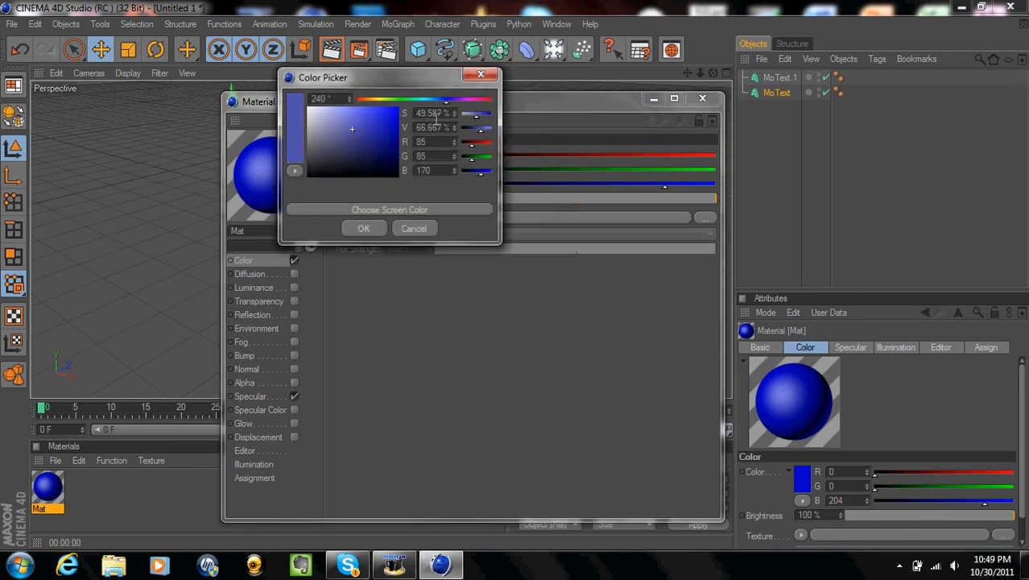
mouse_move(445, 99)
left_mouse_down()
mouse_move(402, 100)
mouse_move(445, 100)
left_mouse_up()
left_click(494, 77)
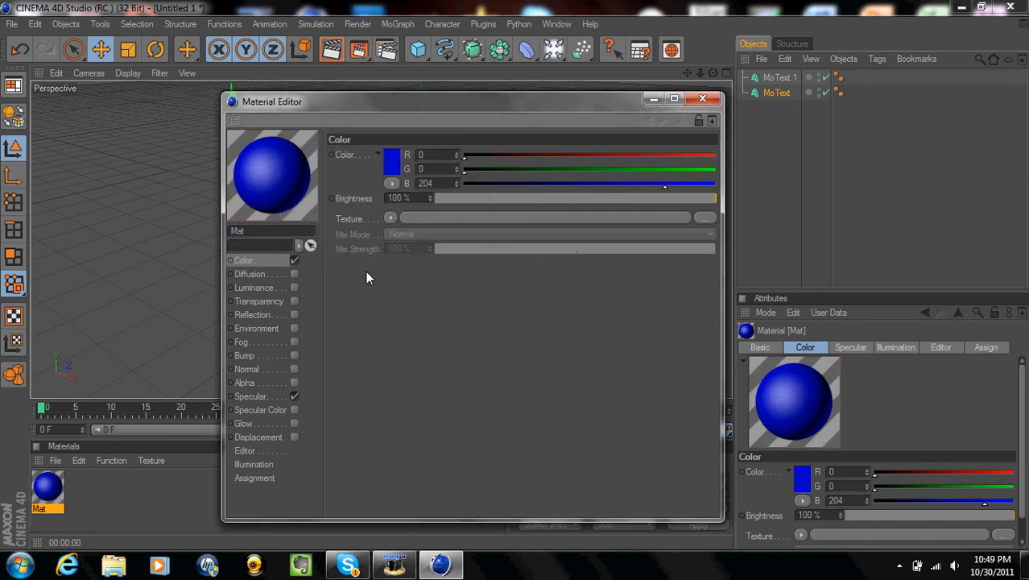
Enable reflection on the dark blue material with a Fresnel texture, 27% brightness and 25% mix strength.
left_click(296, 312)
left_click(390, 232)
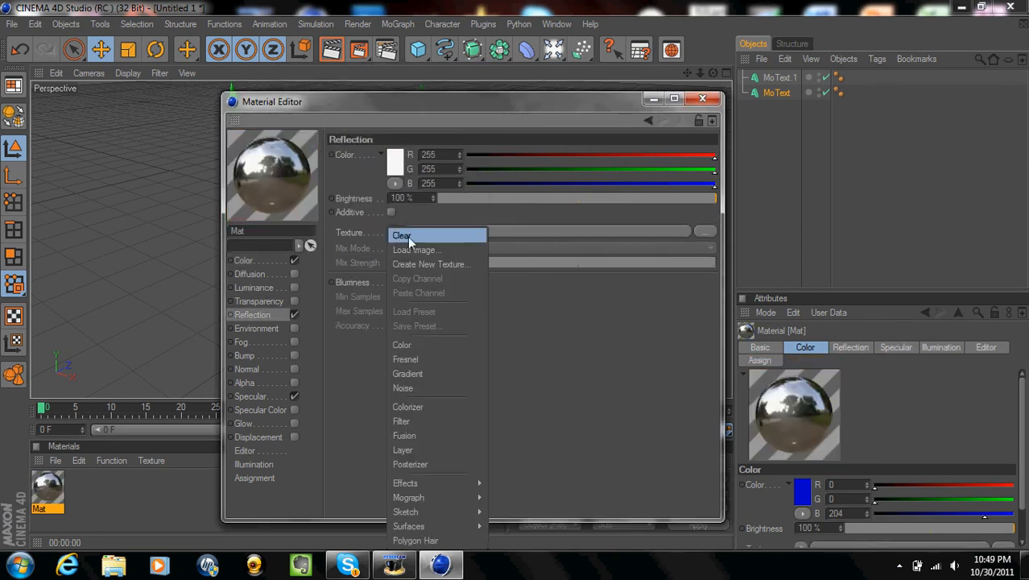
left_click(420, 359)
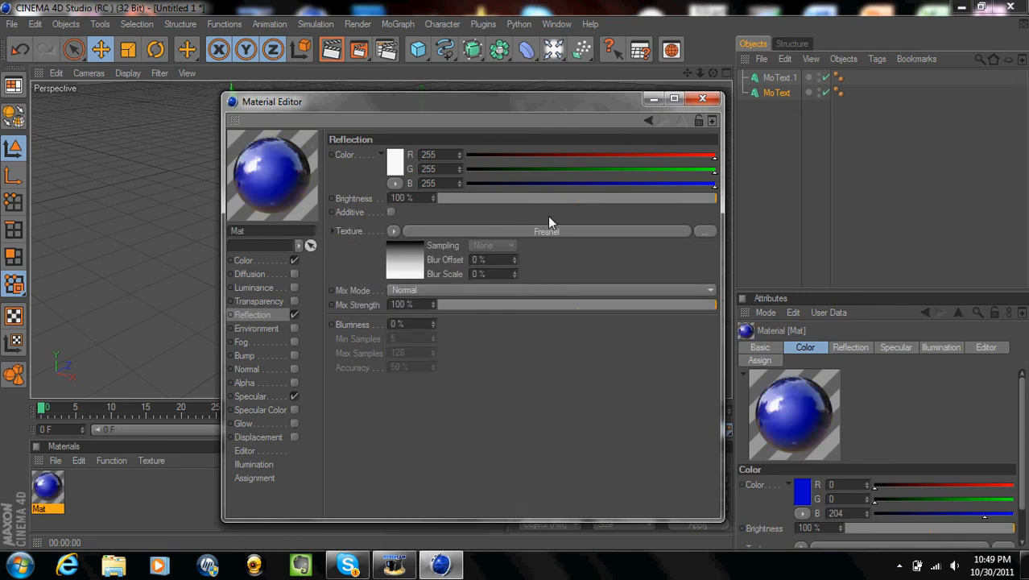
mouse_move(515, 199)
left_mouse_down()
mouse_move(476, 198)
mouse_move(513, 197)
left_mouse_up()
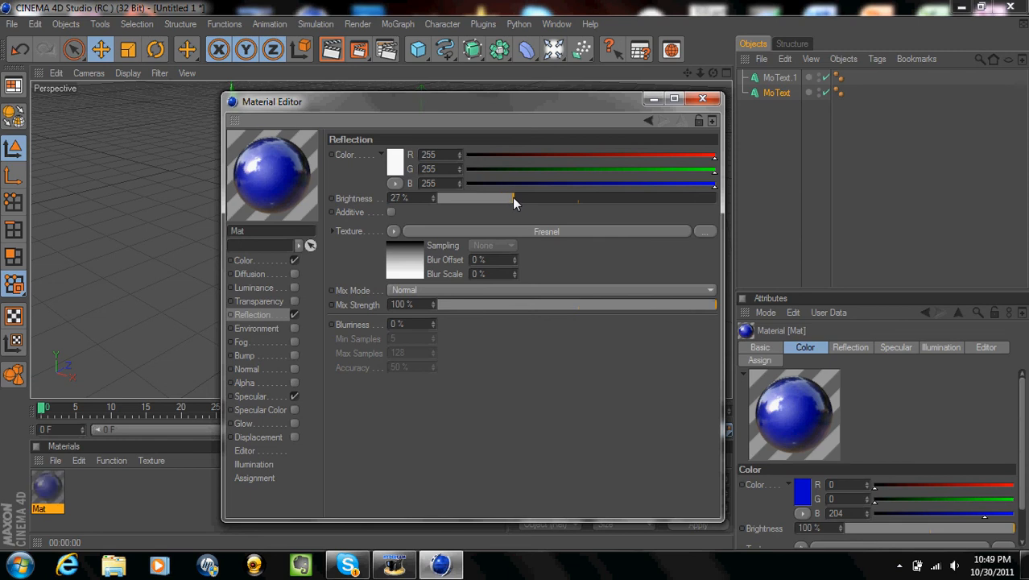
left_click(468, 304)
left_click_drag(469, 304, 509, 305)
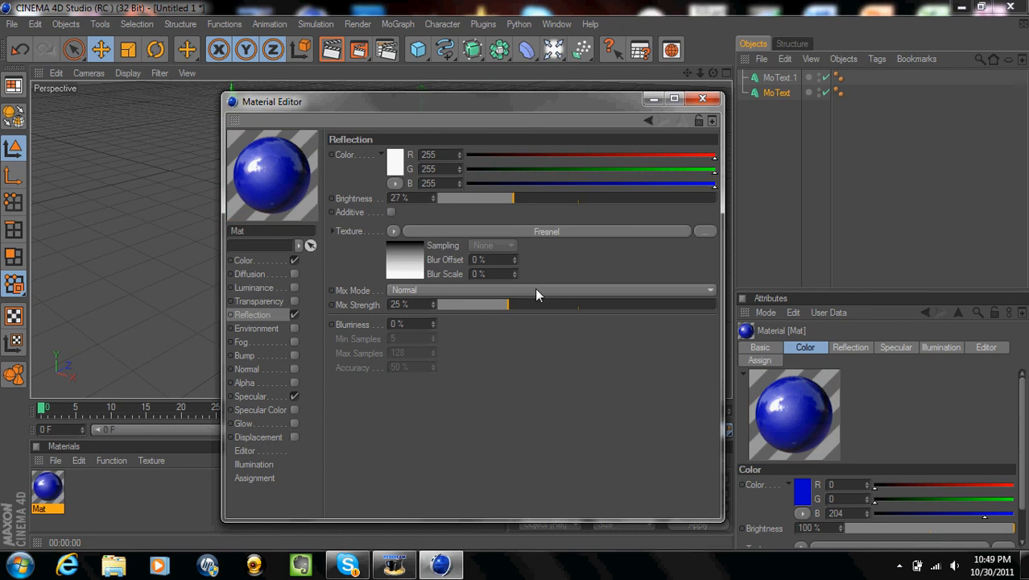
left_click(702, 98)
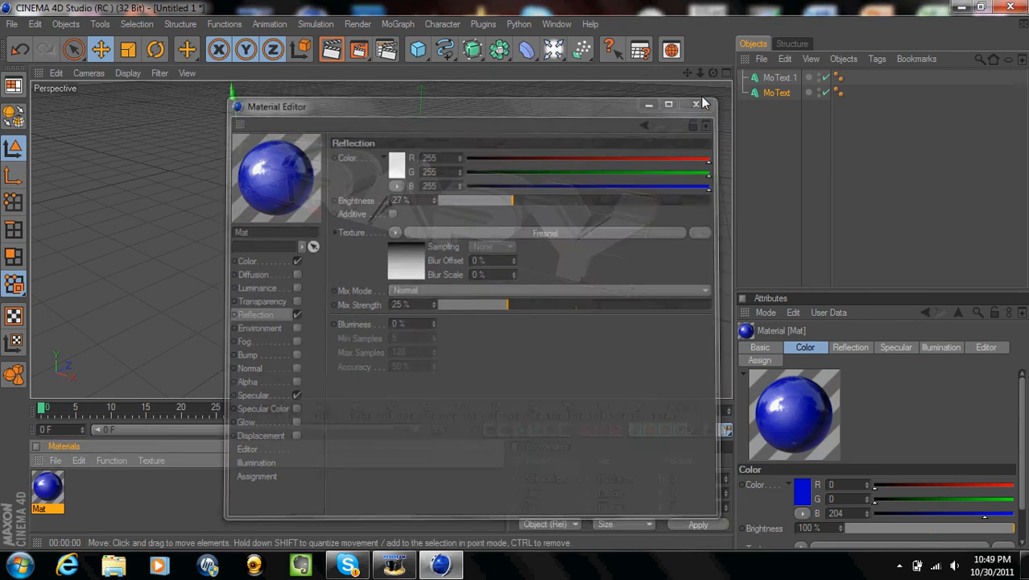
Create a second material and set its color to light blue with R 0, G 204 and B 255.
left_click(56, 460)
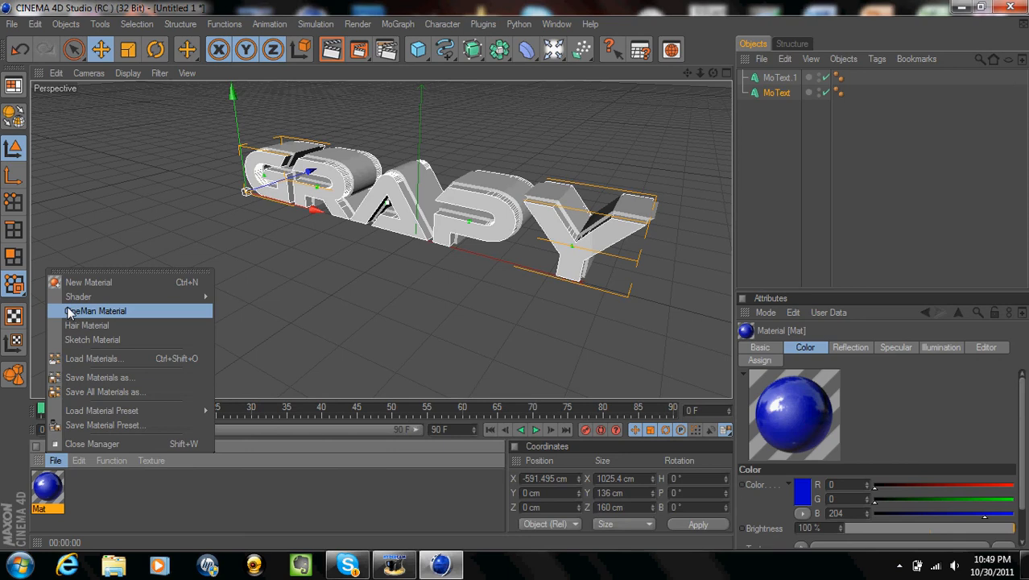
left_click(71, 282)
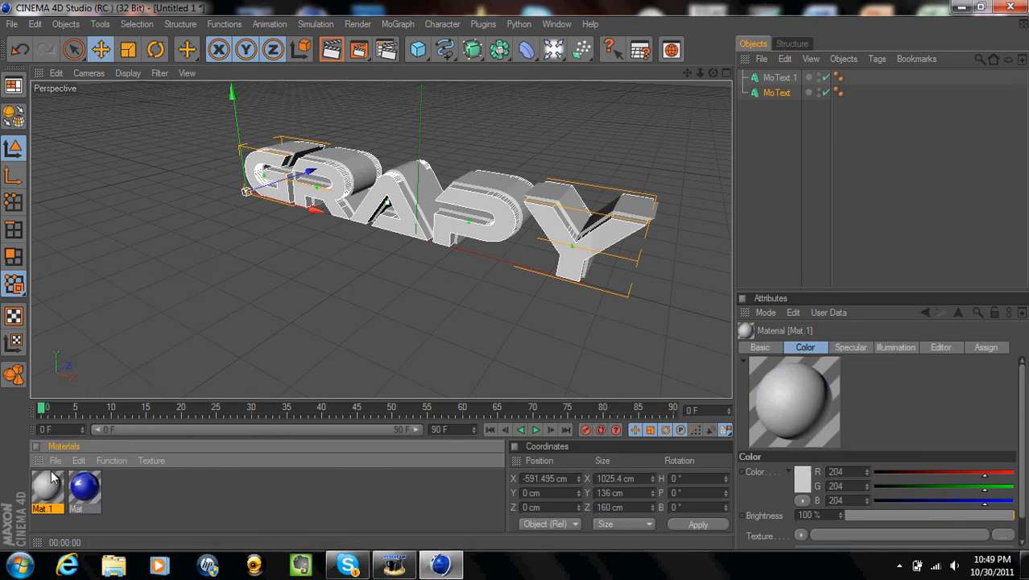
double_click(54, 481)
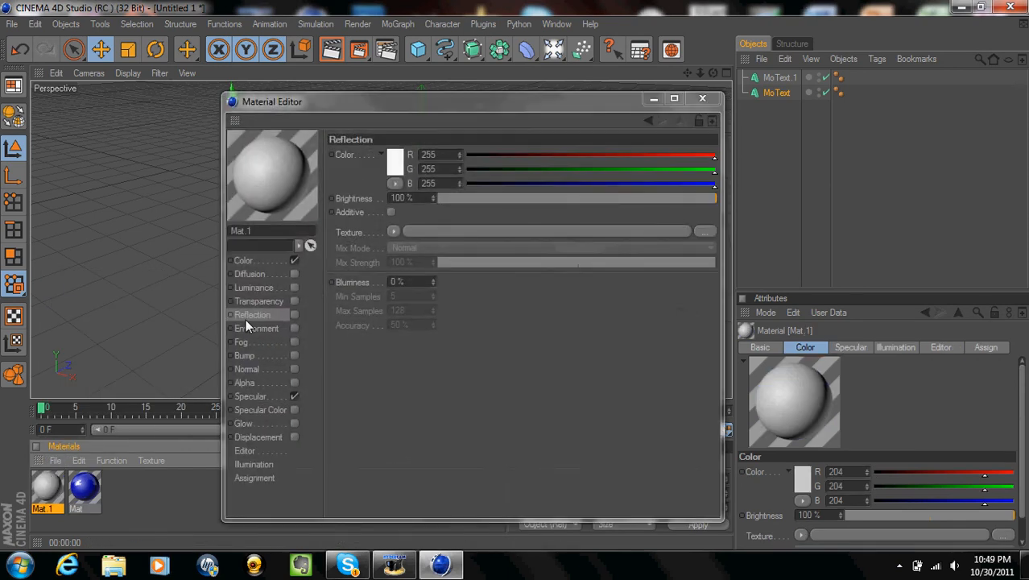
left_click(249, 259)
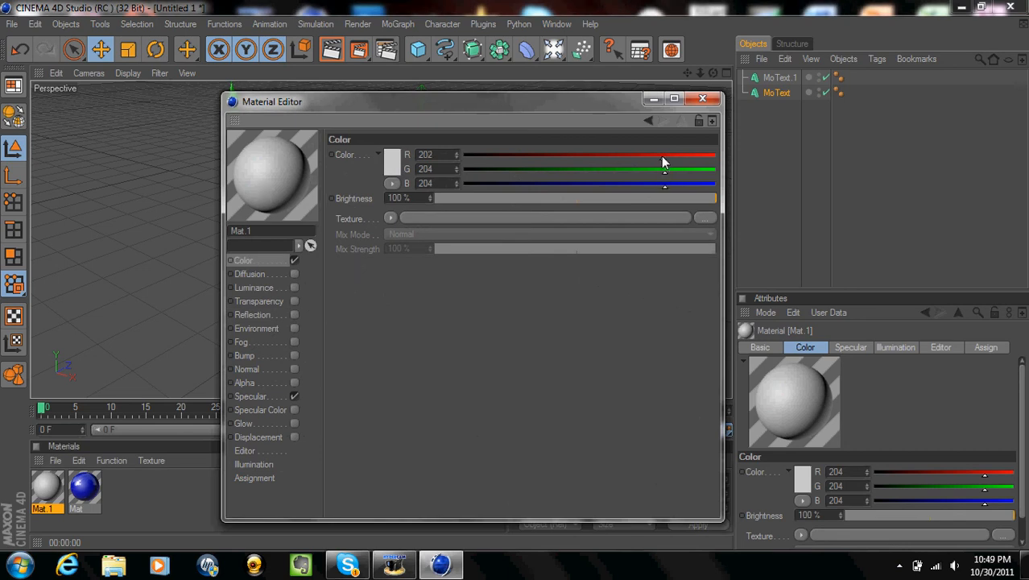
left_click_drag(661, 155, 464, 155)
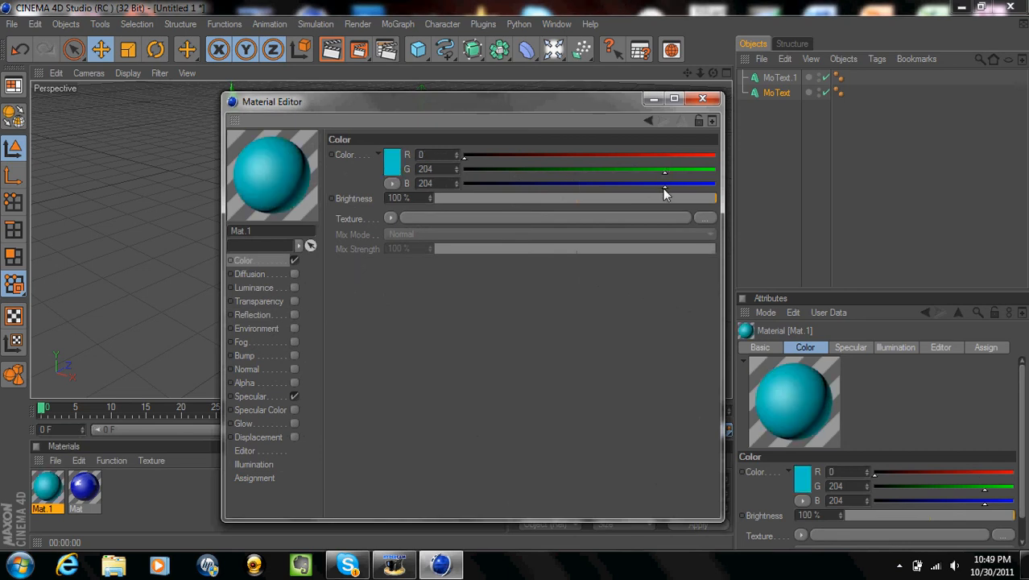
left_click_drag(680, 186, 752, 171)
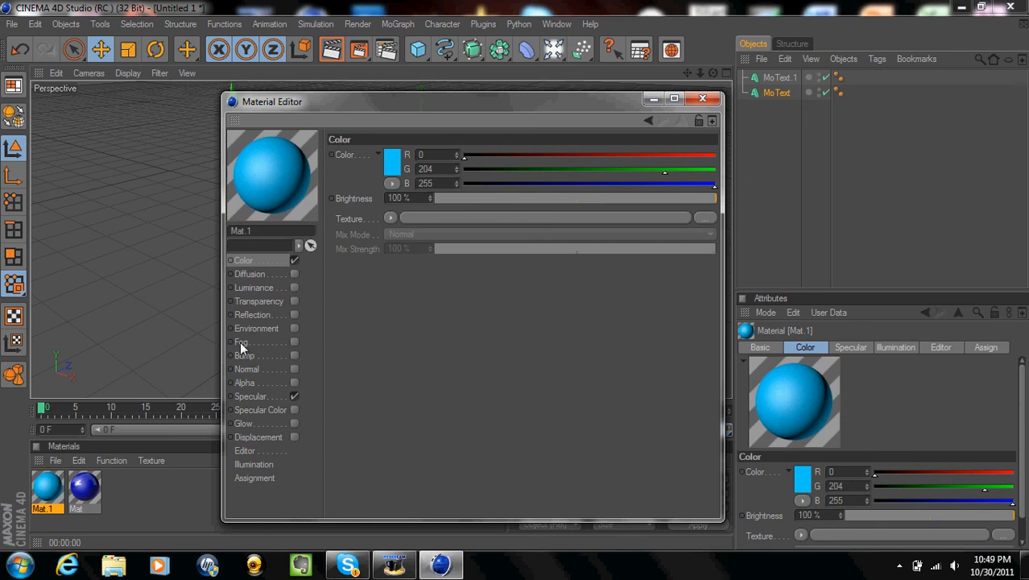
Enable reflection on the light blue material with a Fresnel texture, 27% brightness and 25% mix strength.
left_click(294, 315)
left_click(393, 231)
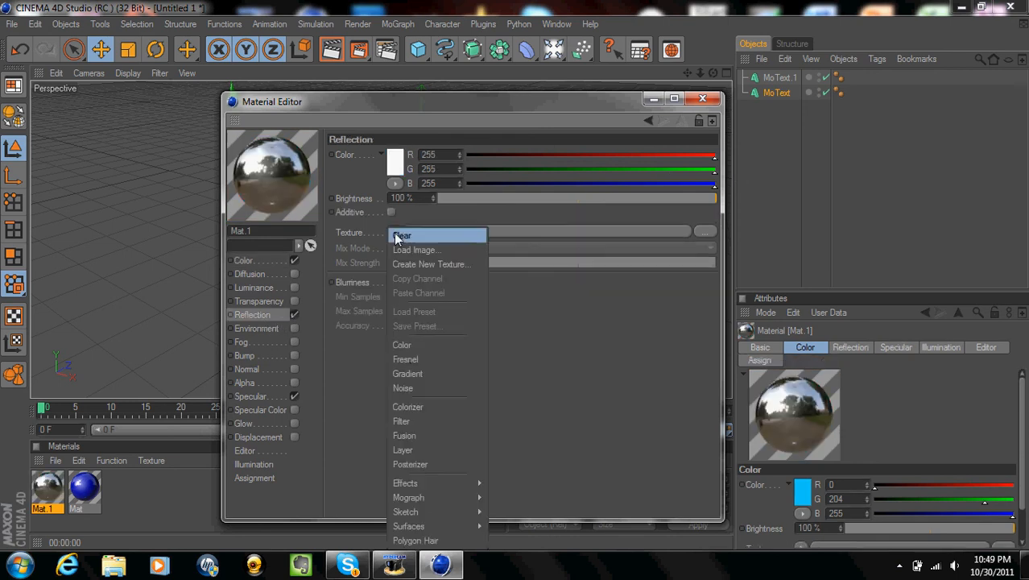
left_click(407, 359)
left_click_drag(478, 199, 513, 198)
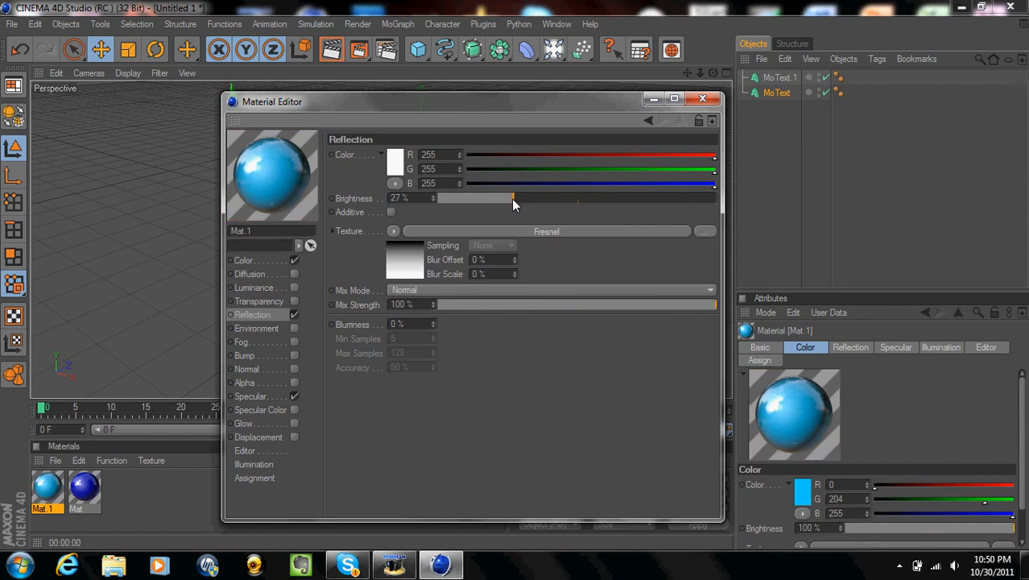
left_click_drag(490, 307, 508, 305)
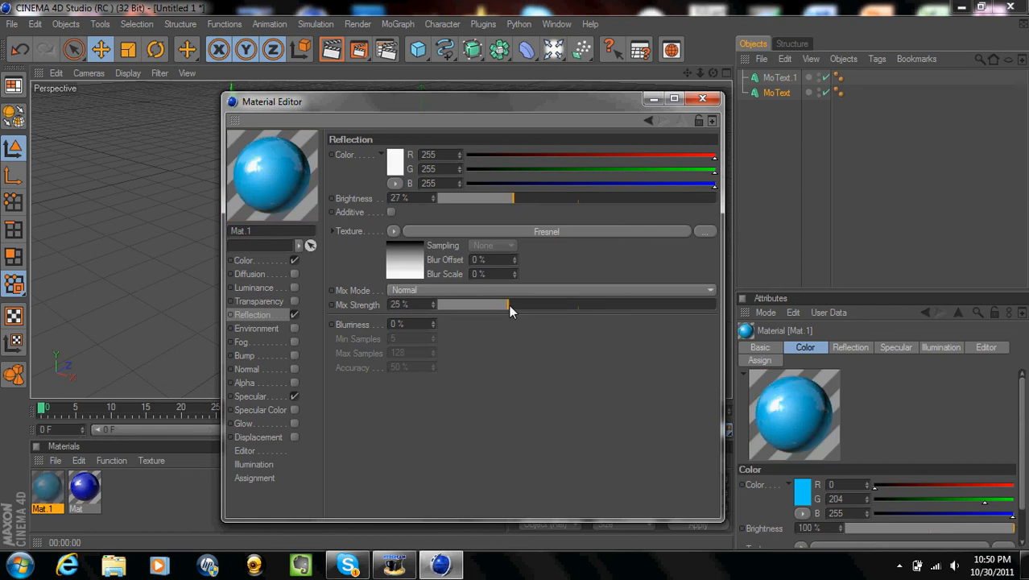
left_click(692, 100)
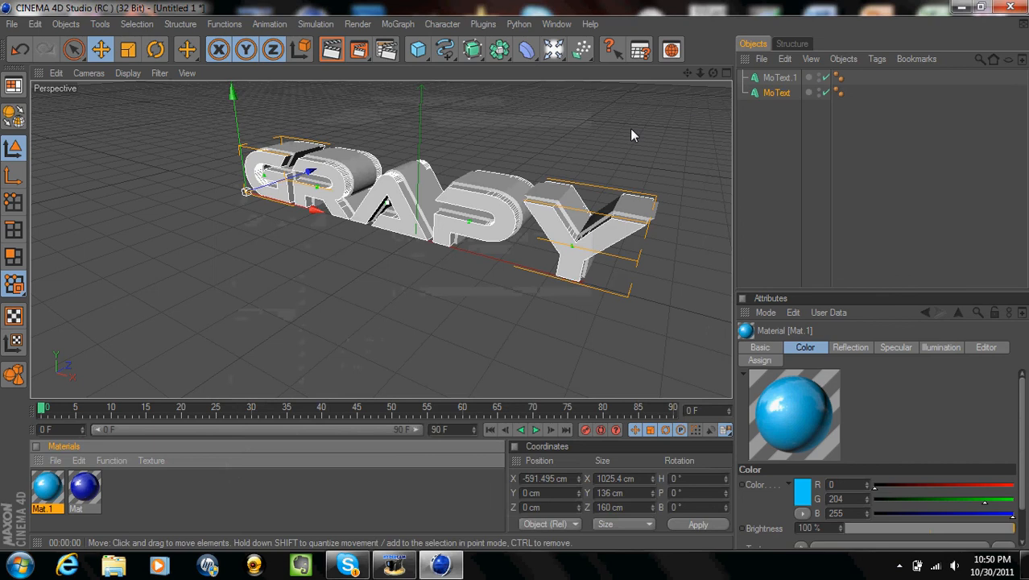
Apply the dark blue material to the duplicate text and the light blue one to the original, and render the active view.
left_click(84, 489)
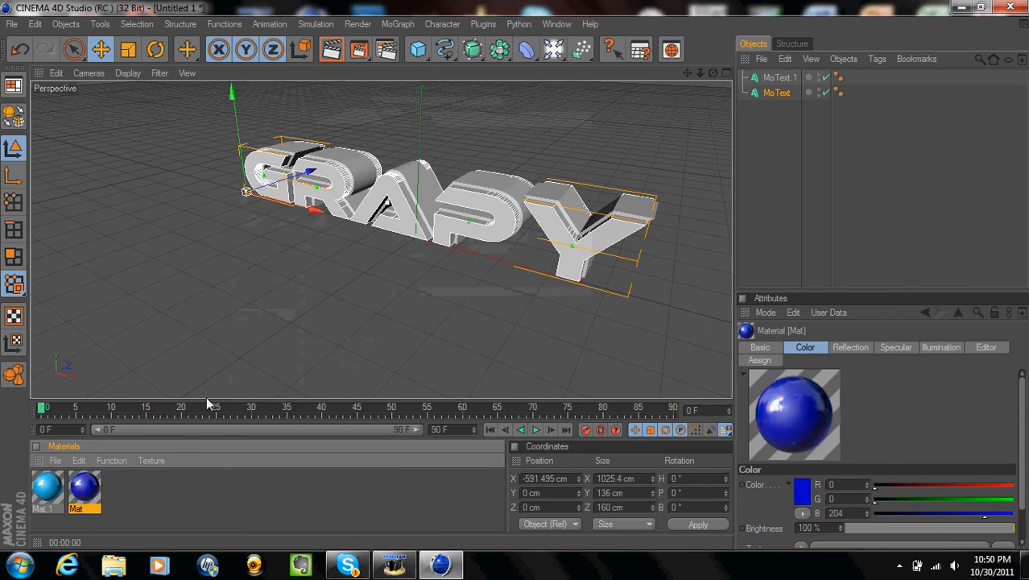
left_click_drag(83, 483, 782, 78)
left_click_drag(84, 481, 787, 93)
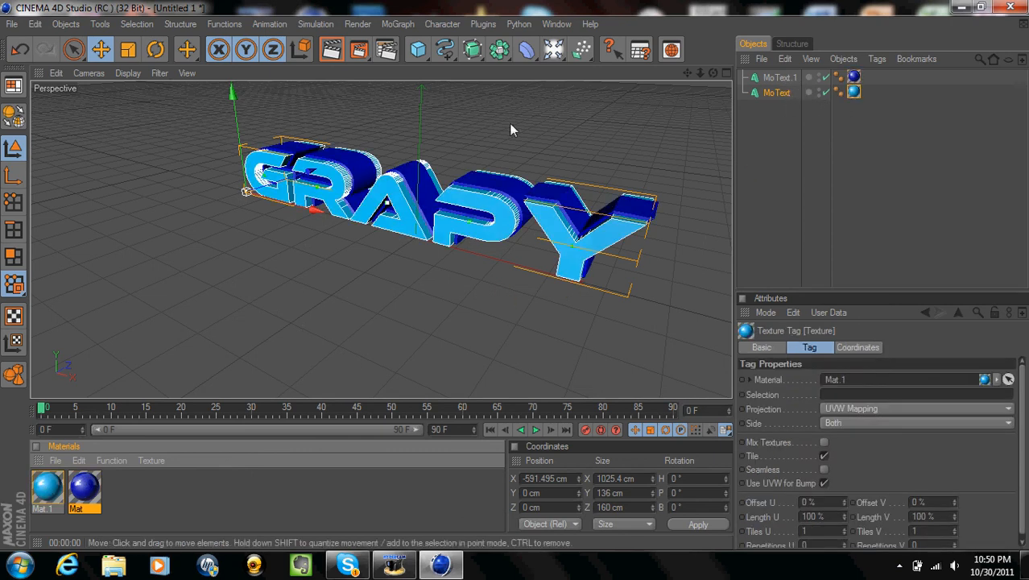
left_click(331, 49)
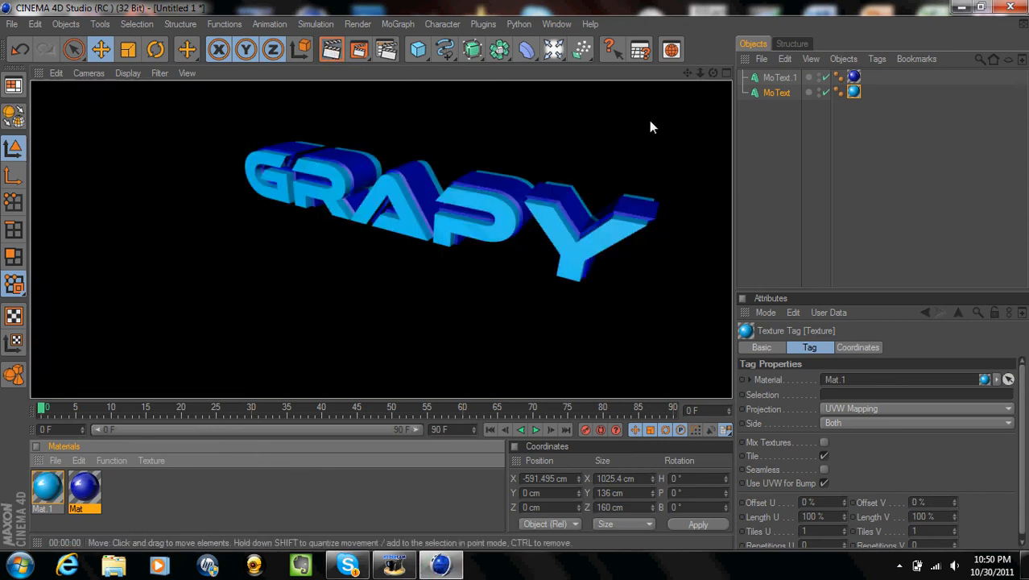
Swap the materials between the two text objects, preview the result with a view render, and select the original text.
mouse_move(853, 77)
left_mouse_down()
mouse_move(856, 94)
mouse_move(853, 78)
left_mouse_up()
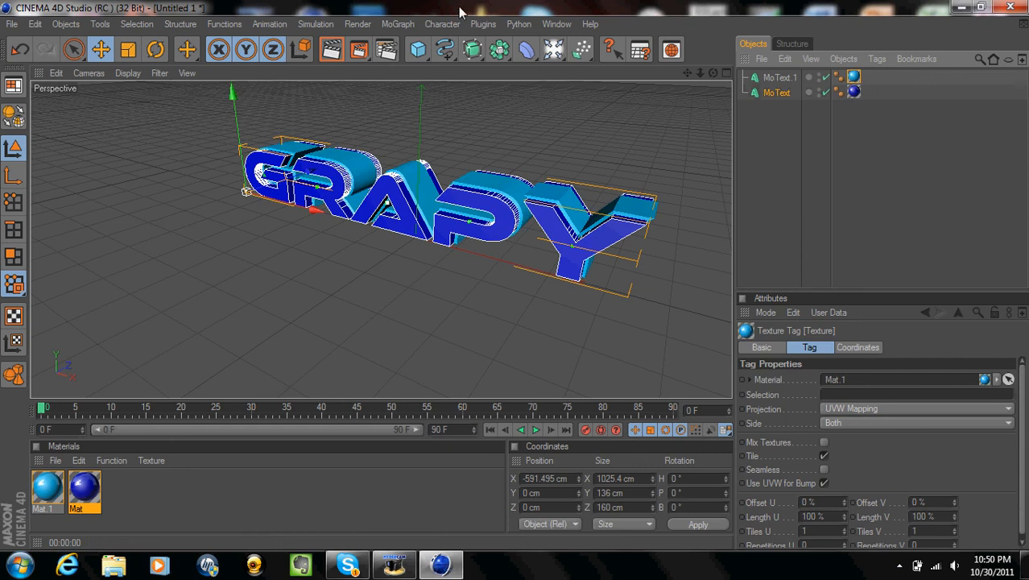
left_click(330, 51)
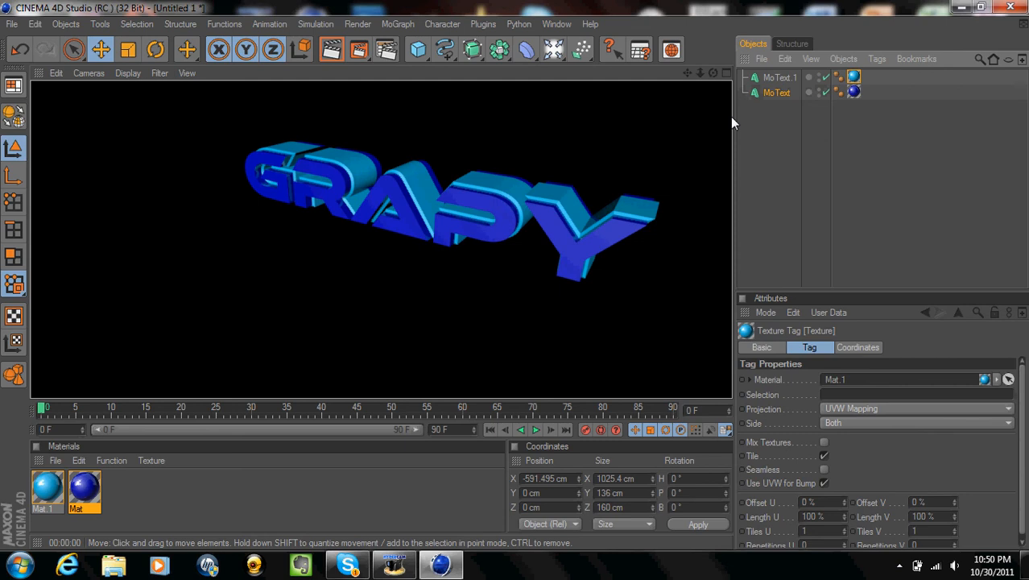
left_click(771, 95)
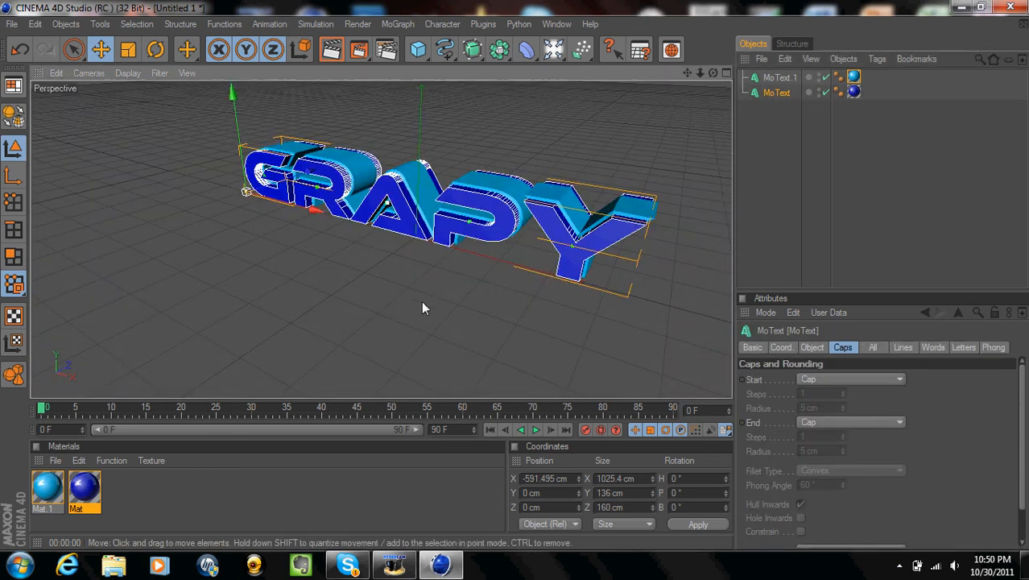
Add an omni light near the letter A at about X -75 cm, Y 44 cm and Z -19 cm.
left_click_drag(381, 238, 343, 261, "alt")
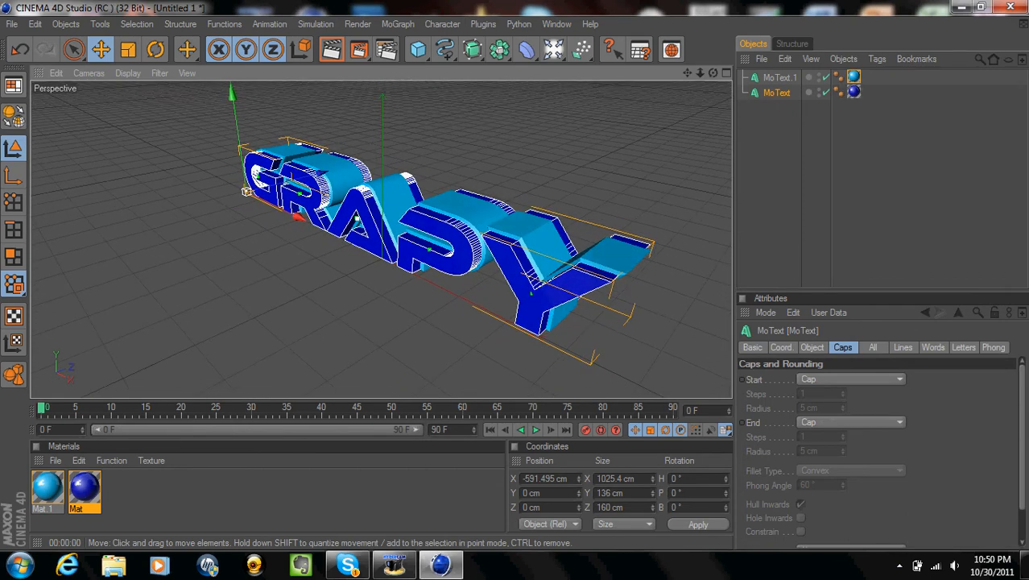
left_click_drag(343, 261, 447, 171, "alt")
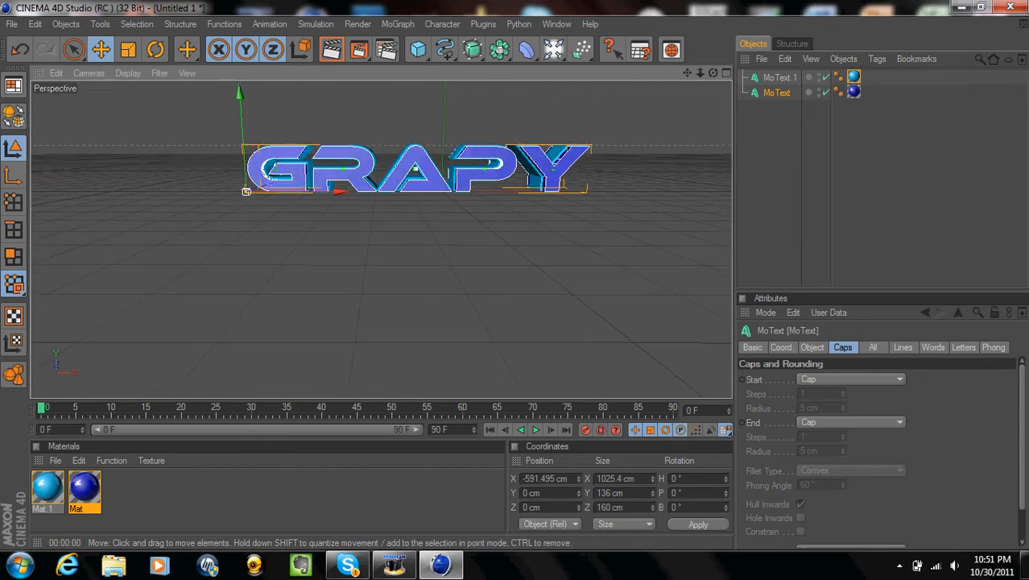
left_click(554, 50)
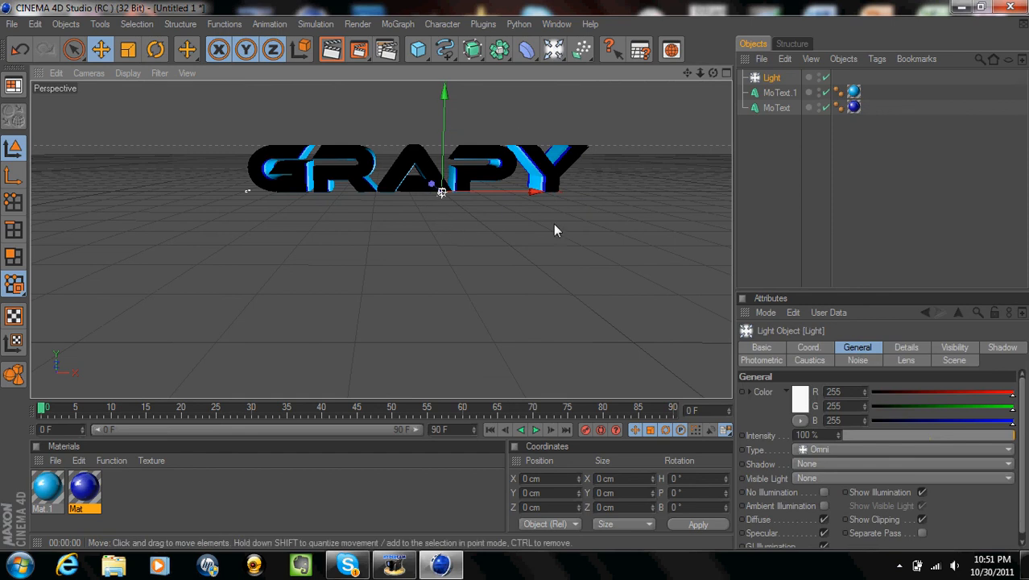
left_click_drag(441, 191, 416, 192)
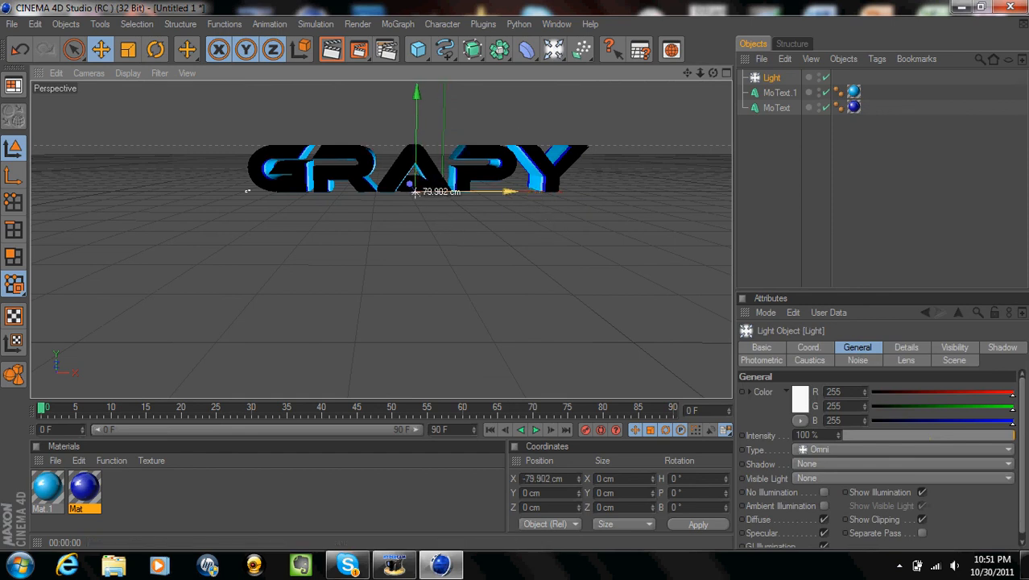
left_click_drag(416, 98, 414, 281)
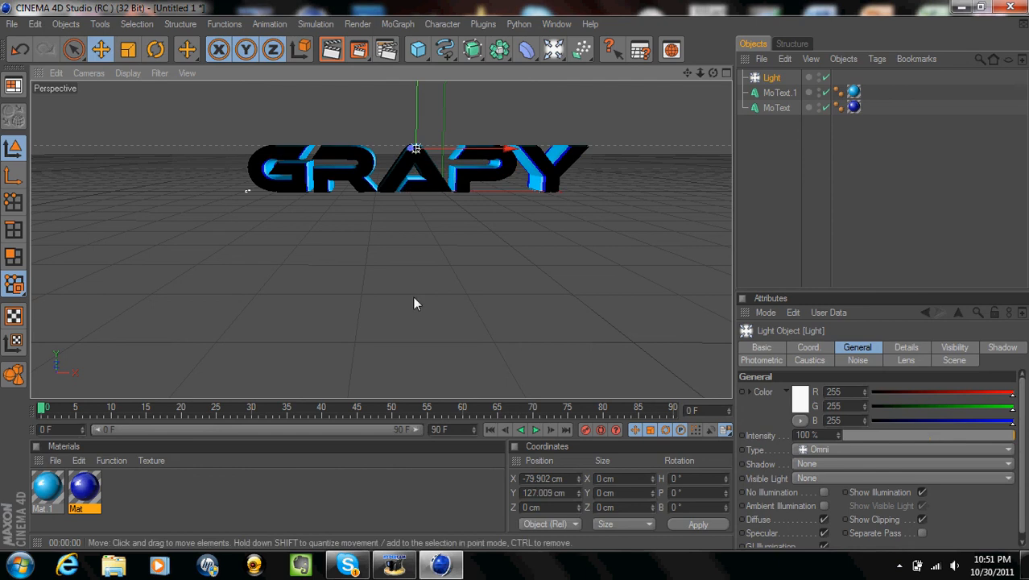
left_click_drag(414, 148, 417, 176)
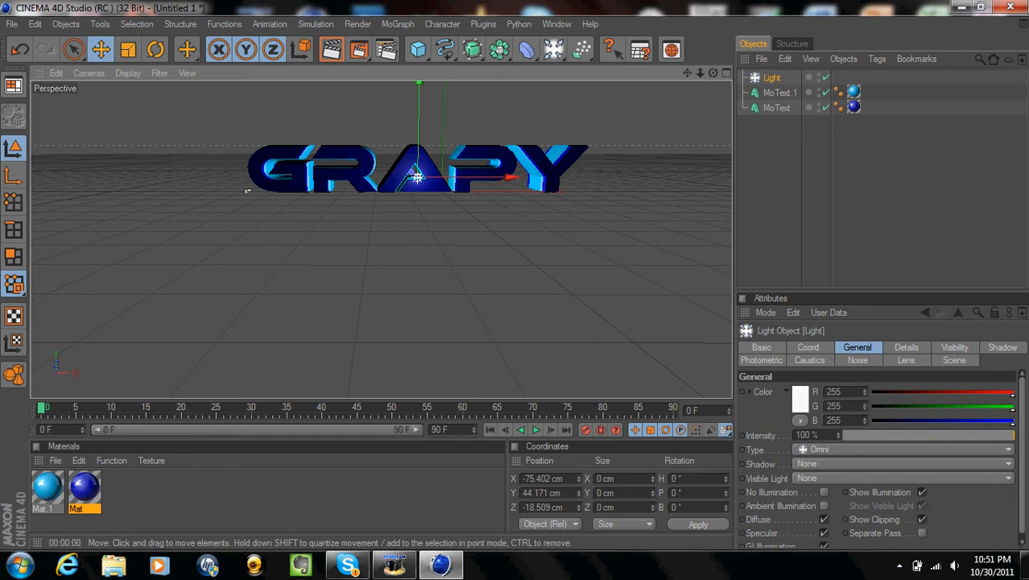
Move the light in front of the text to about Y 82 cm and Z -133 cm, and render the active view to check the lighting.
left_click_drag(420, 293, 322, 330, "alt")
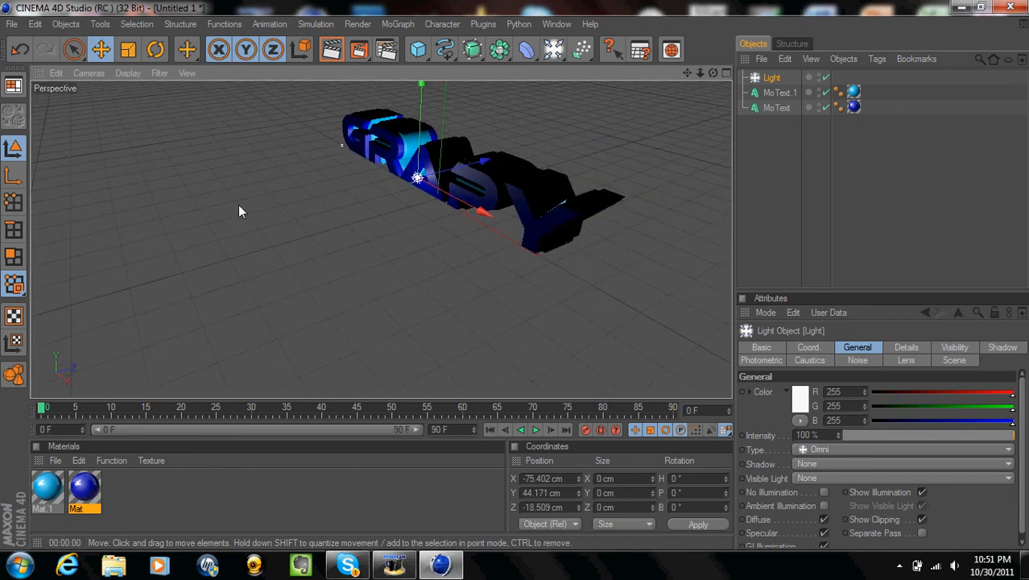
left_click_drag(487, 160, 454, 171)
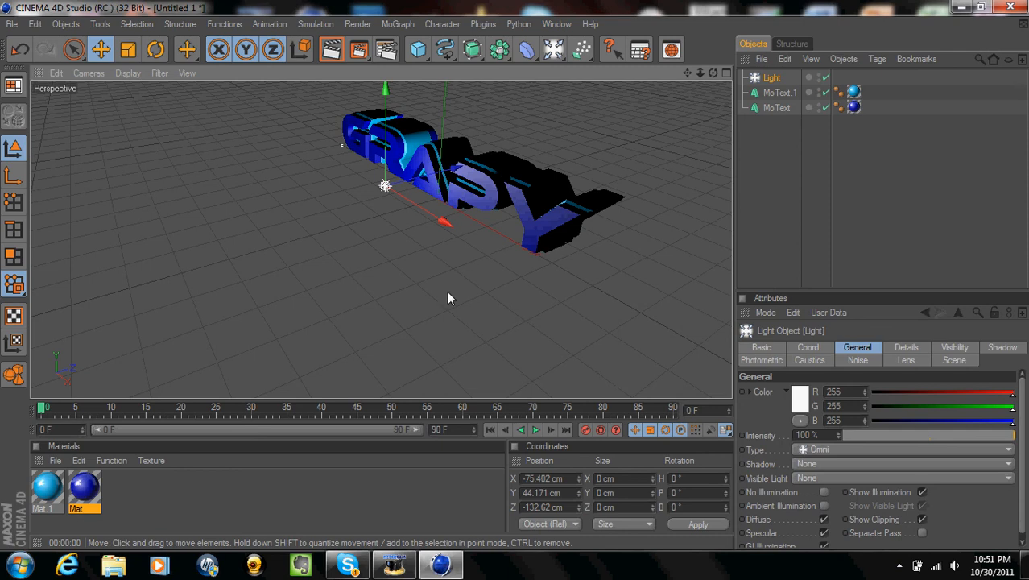
left_click_drag(454, 209, 563, 164, "alt")
left_click_drag(459, 275, 448, 292, "alt")
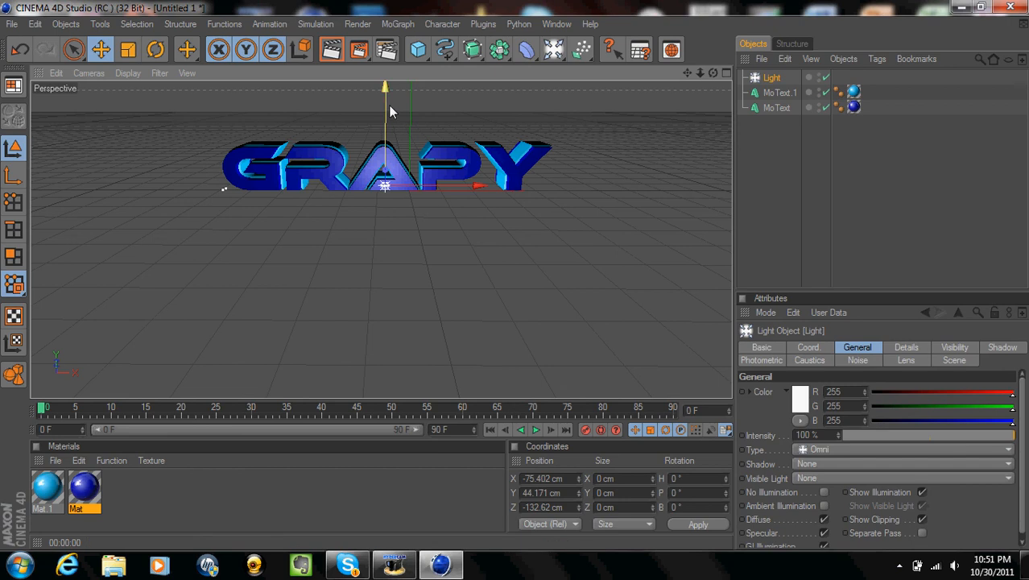
left_click_drag(386, 97, 386, 101)
mouse_move(385, 190)
left_mouse_down()
mouse_move(384, 161)
mouse_move(385, 180)
mouse_move(384, 172)
left_mouse_up()
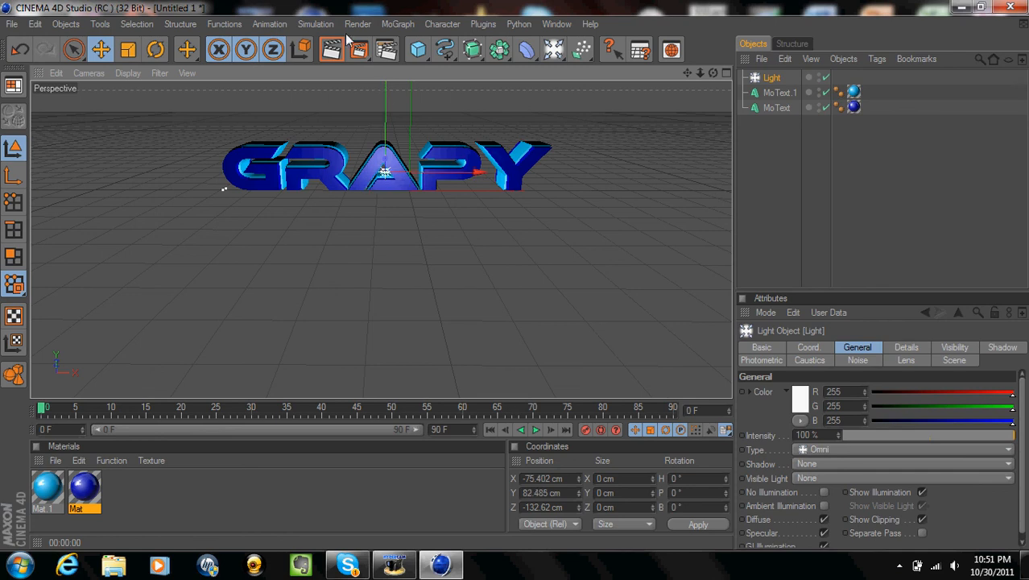
left_click(337, 50)
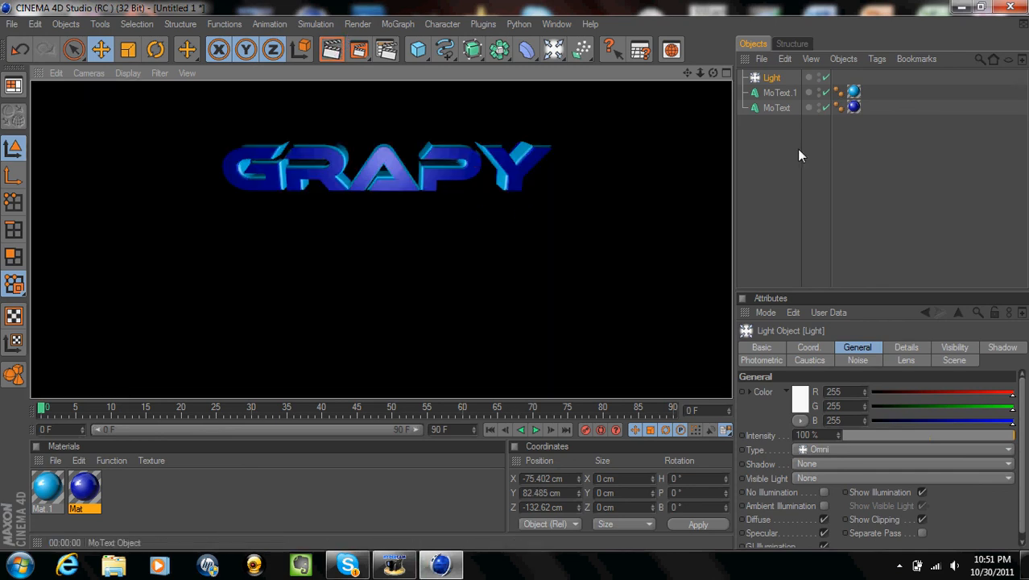
left_click(771, 106)
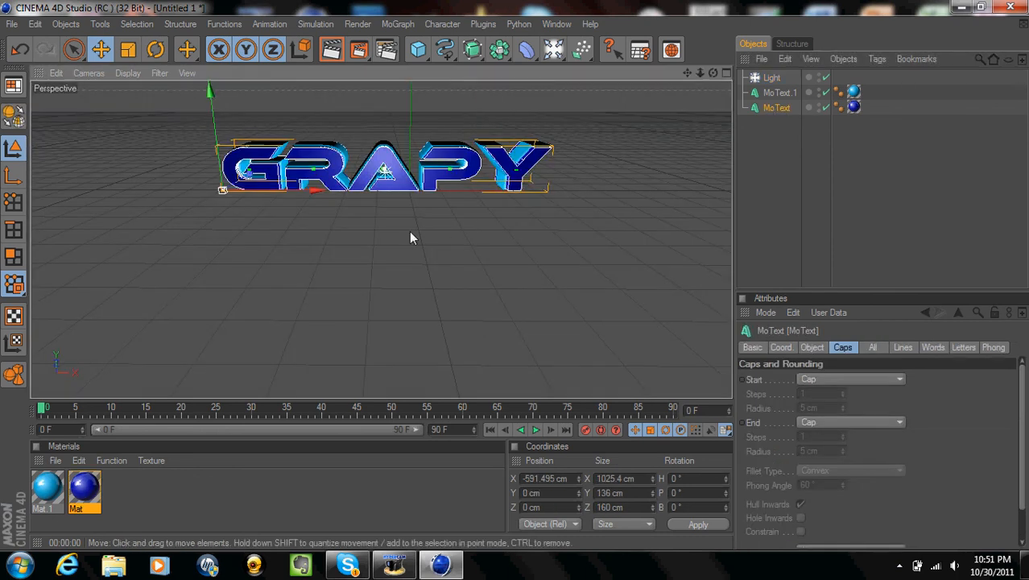
Set the render output to 1280 by 720 pixels with an HDTV (16:9) film aspect.
middle_click_drag(410, 232, 424, 263, "alt")
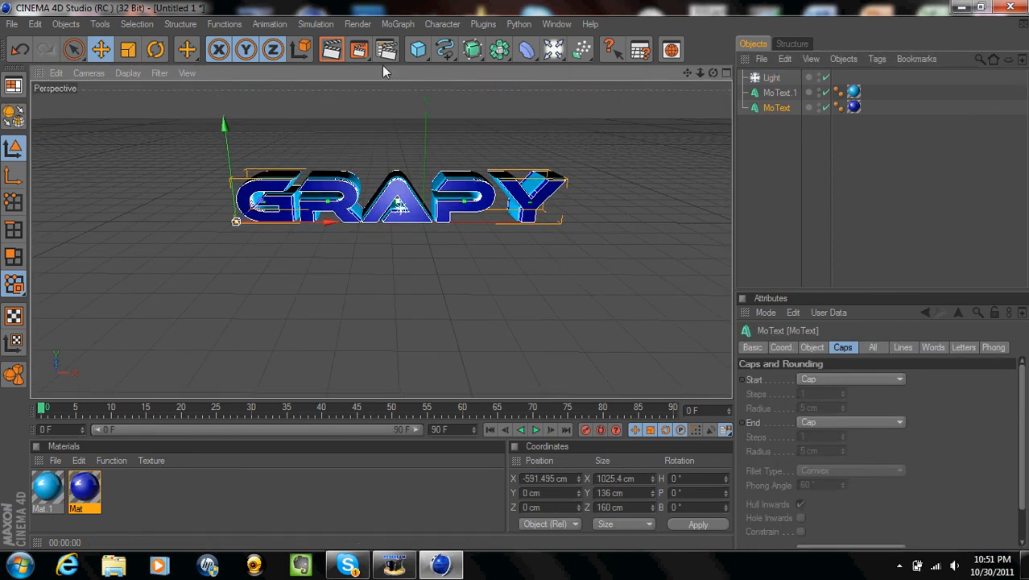
left_click(358, 24)
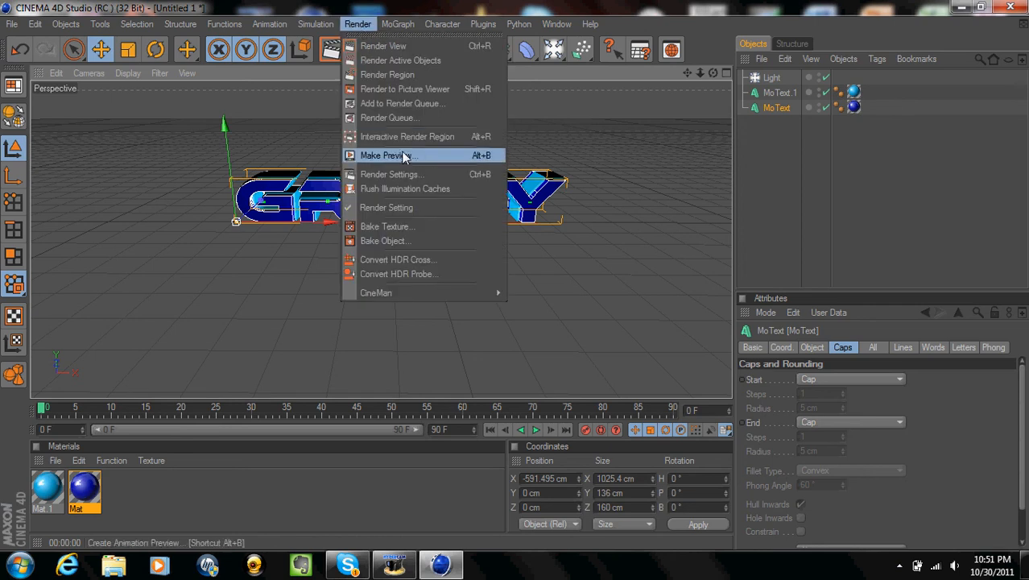
left_click(400, 172)
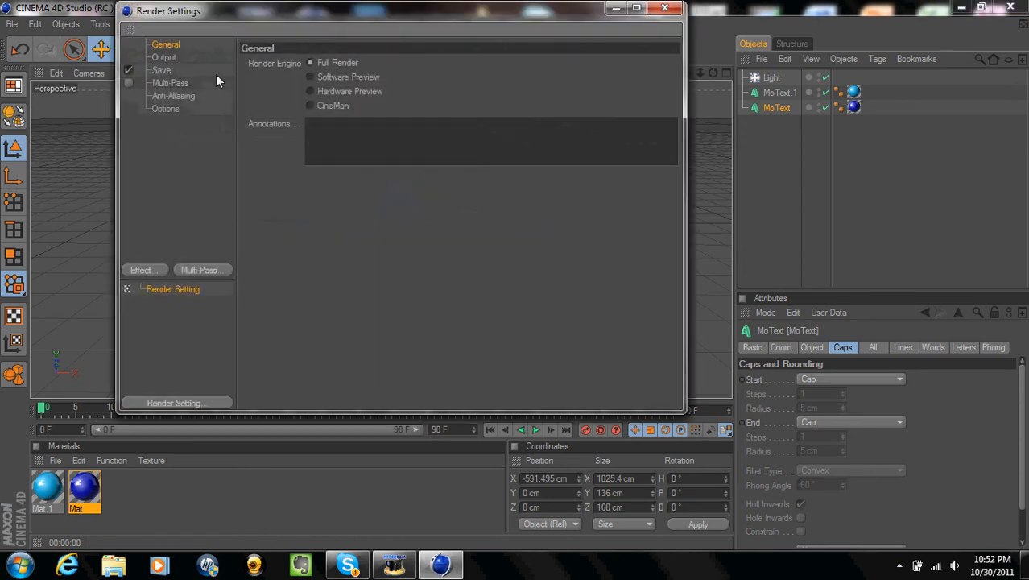
left_click(165, 57)
left_click_drag(339, 77, 320, 78)
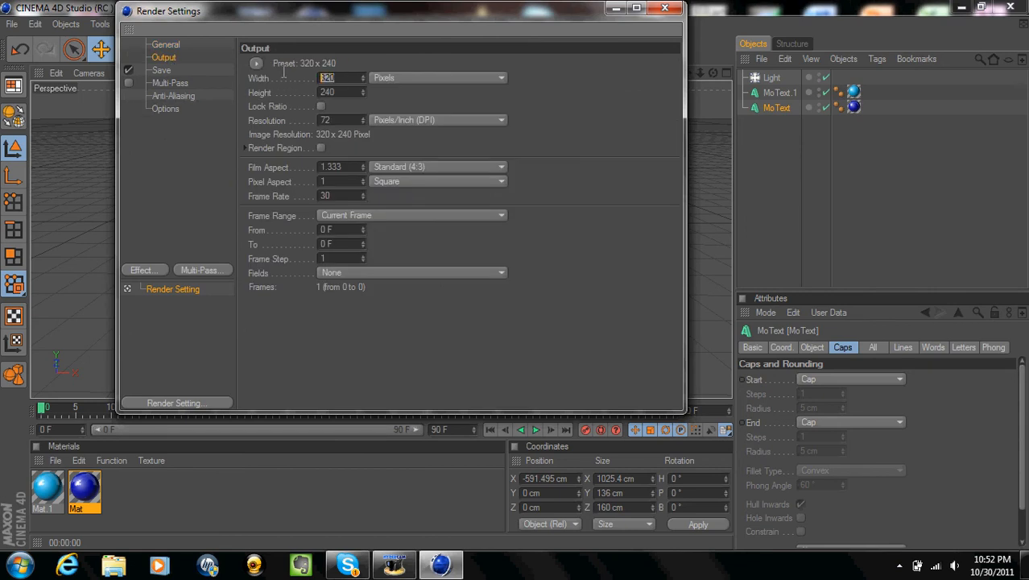
key("BackSpace")
type("1280")
key("Tab")
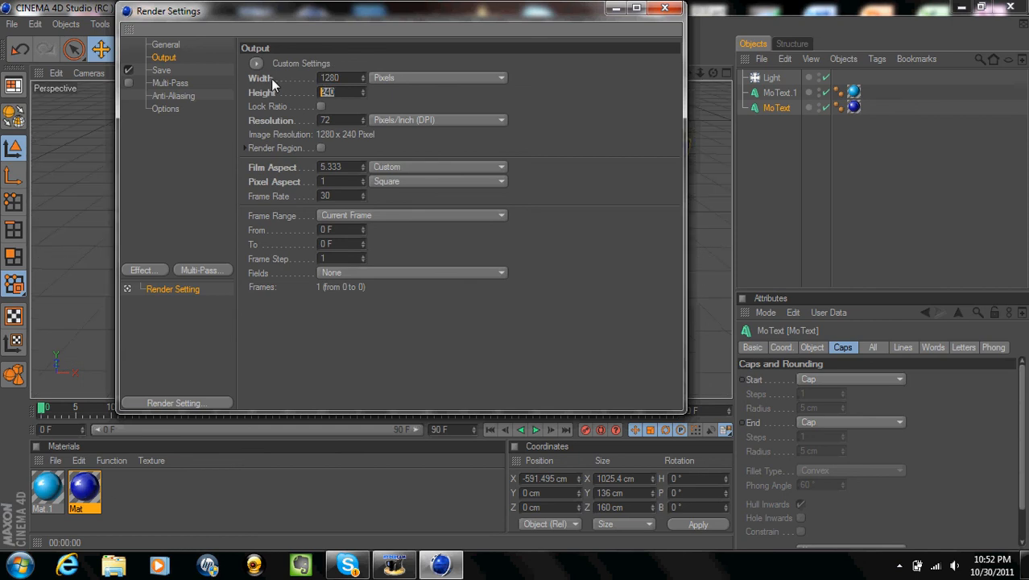
type("720")
left_click(502, 166)
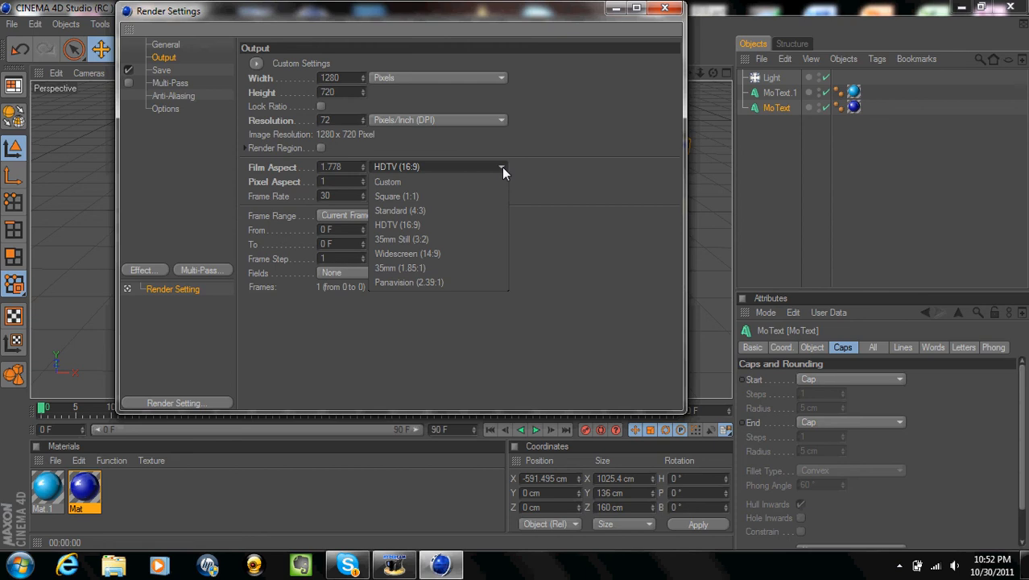
left_click(404, 227)
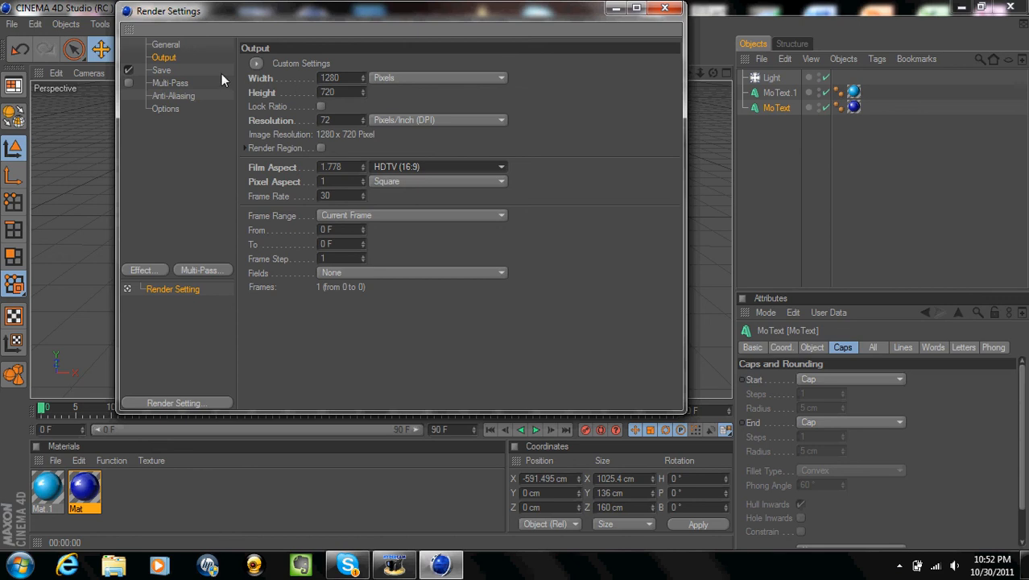
Enable the alpha channel for the saved render and set its file format to PNG.
left_click(165, 70)
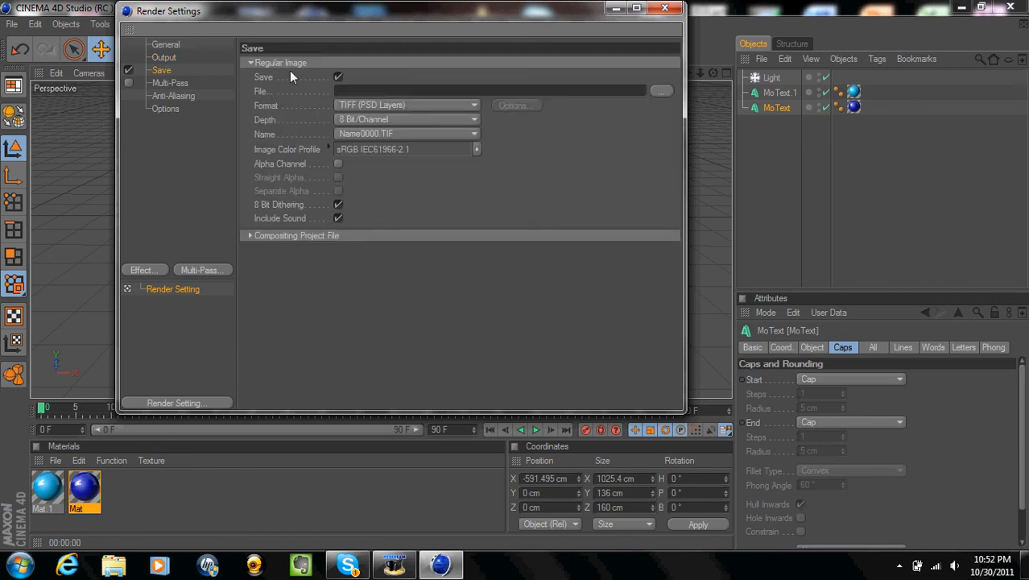
left_click(338, 163)
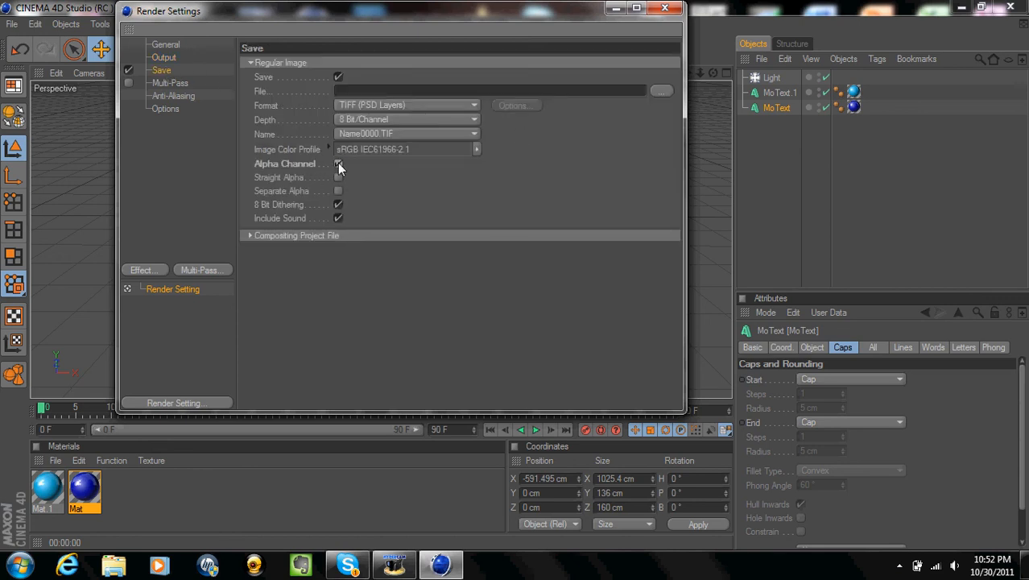
left_click(476, 103)
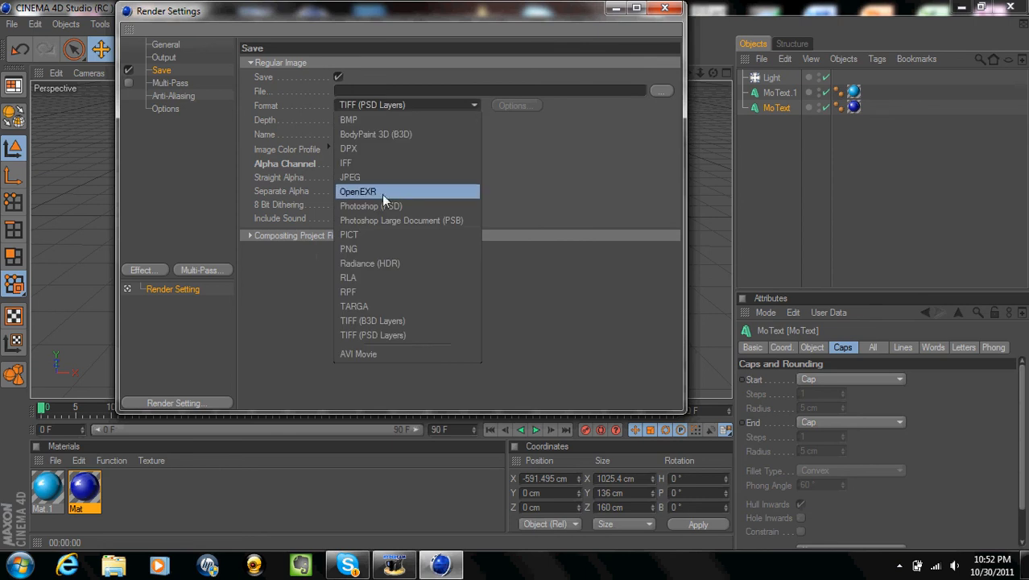
left_click(371, 249)
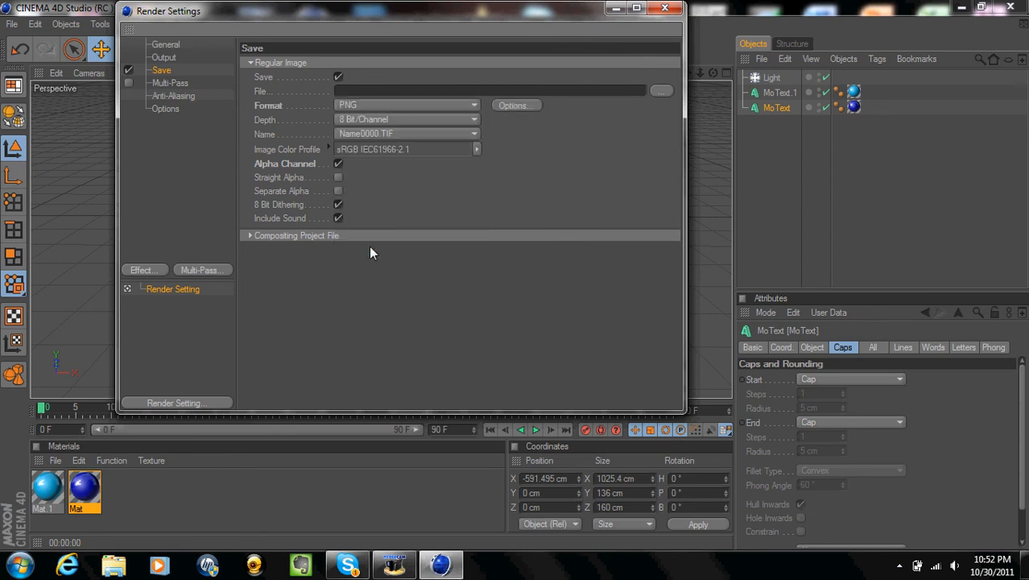
left_click(473, 108)
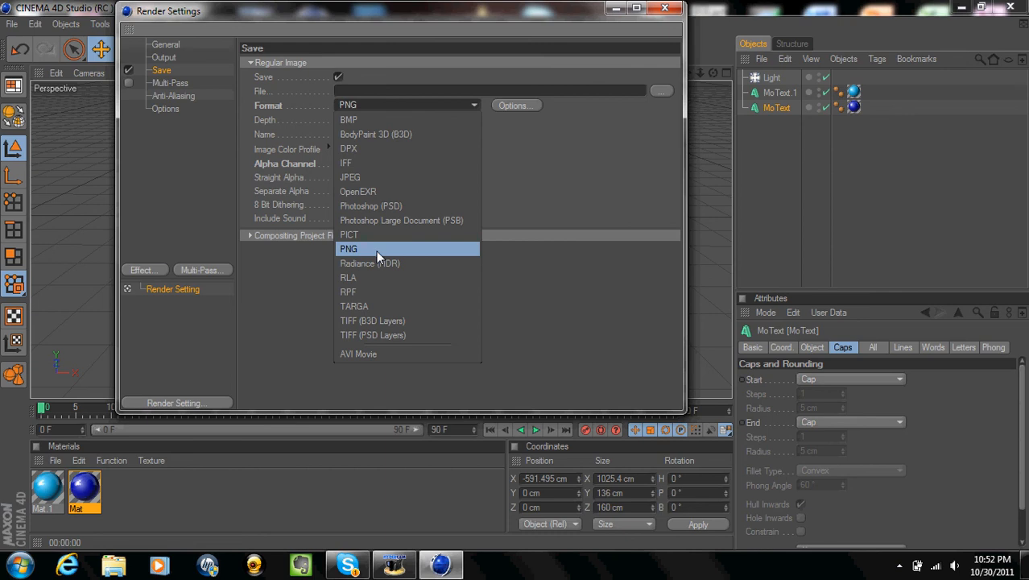
left_click(376, 250)
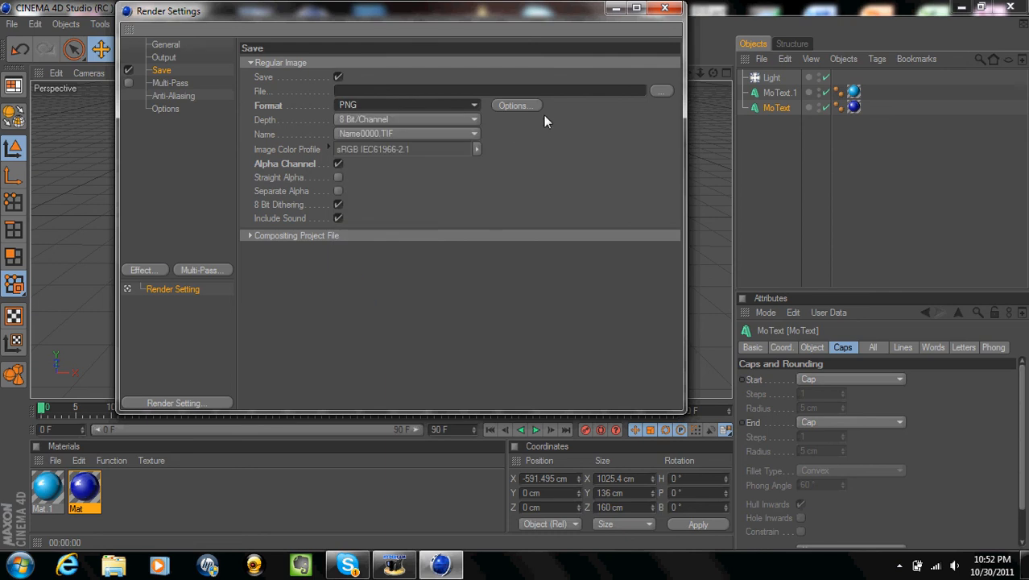
left_click(475, 105)
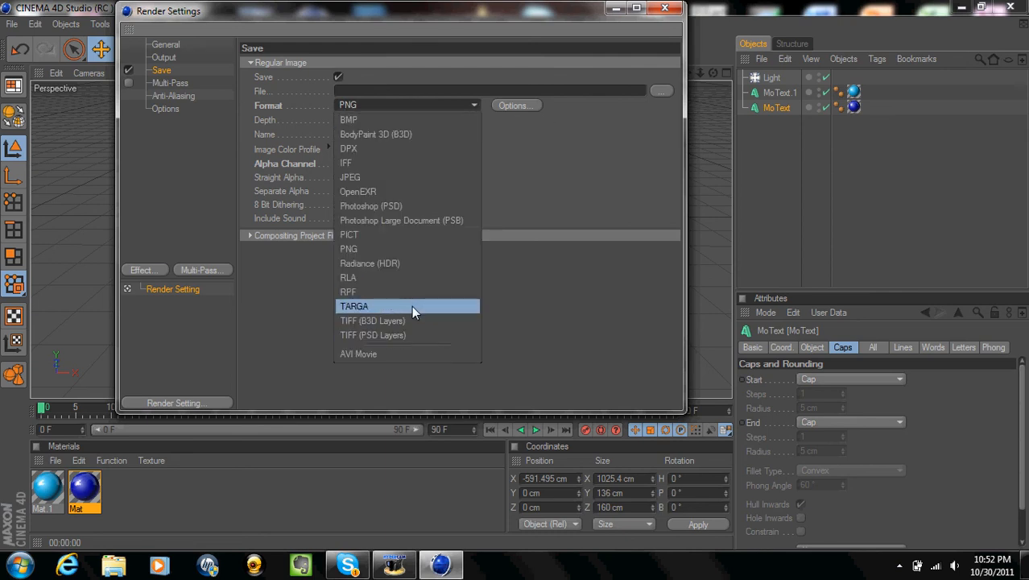
left_click(562, 171)
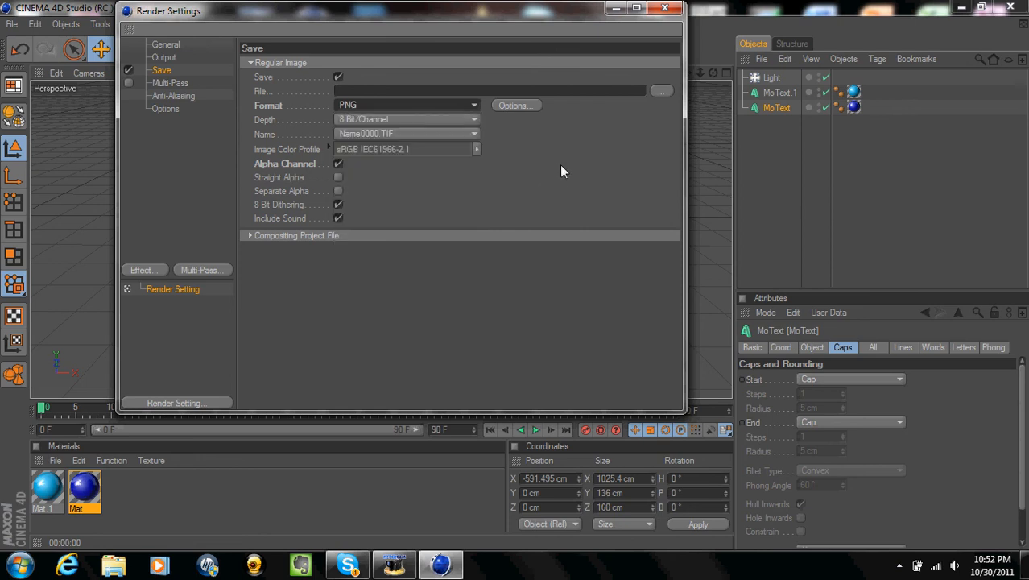
Set the render's save file to "tut" in the Cinema 4D pictures folder and close the render settings.
left_click(660, 90)
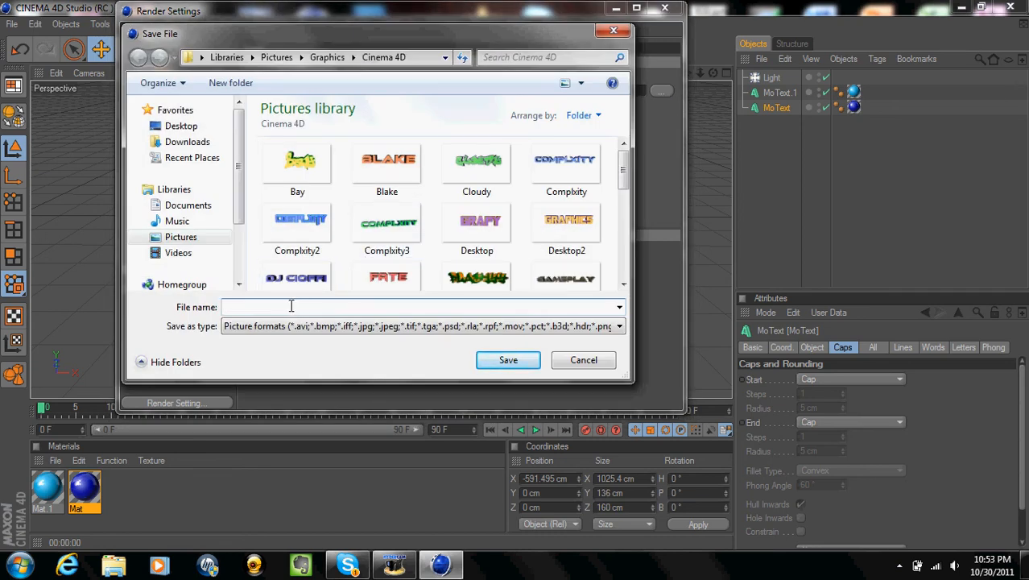
type("tut")
left_click(518, 361)
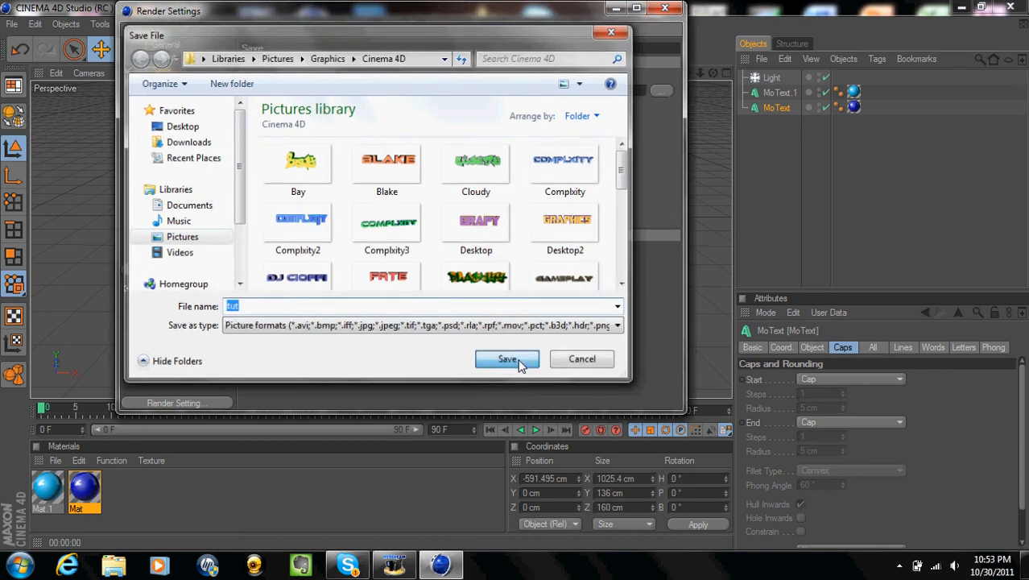
left_click(663, 9)
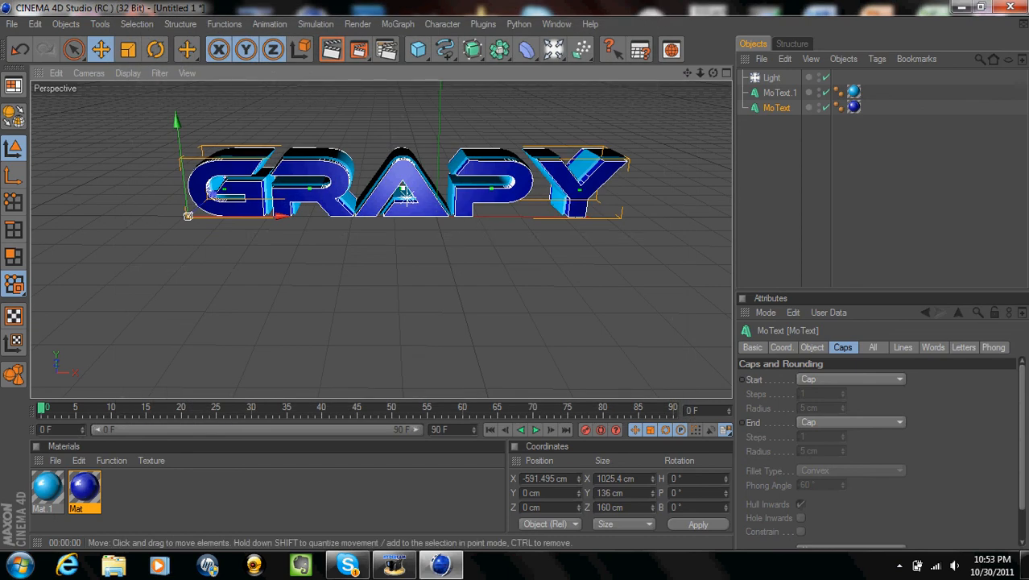
Frame the text from a slightly lower angle, render it to the Picture Viewer, and close the viewer.
left_click_drag(456, 242, 455, 215, "alt")
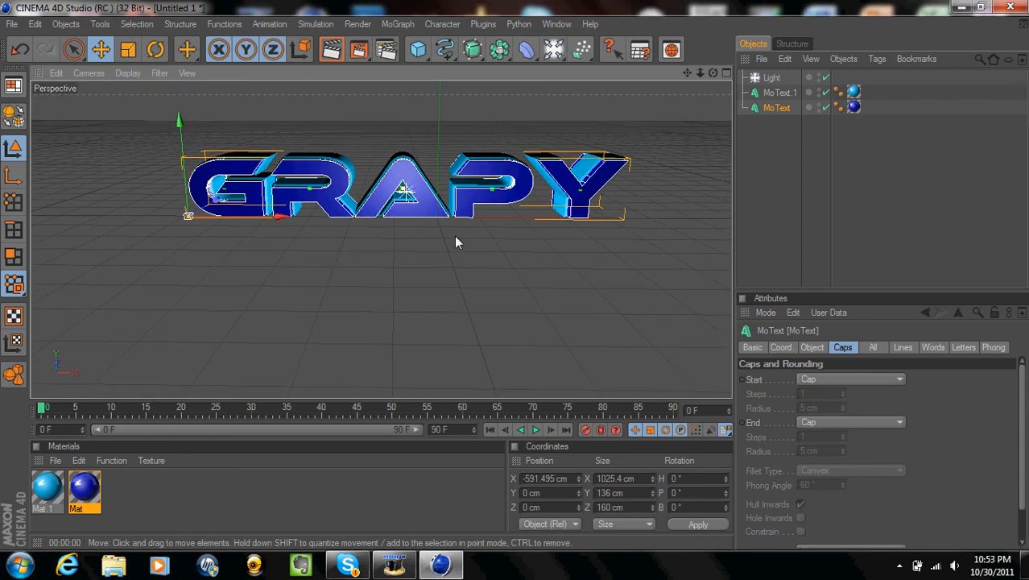
left_click(360, 50)
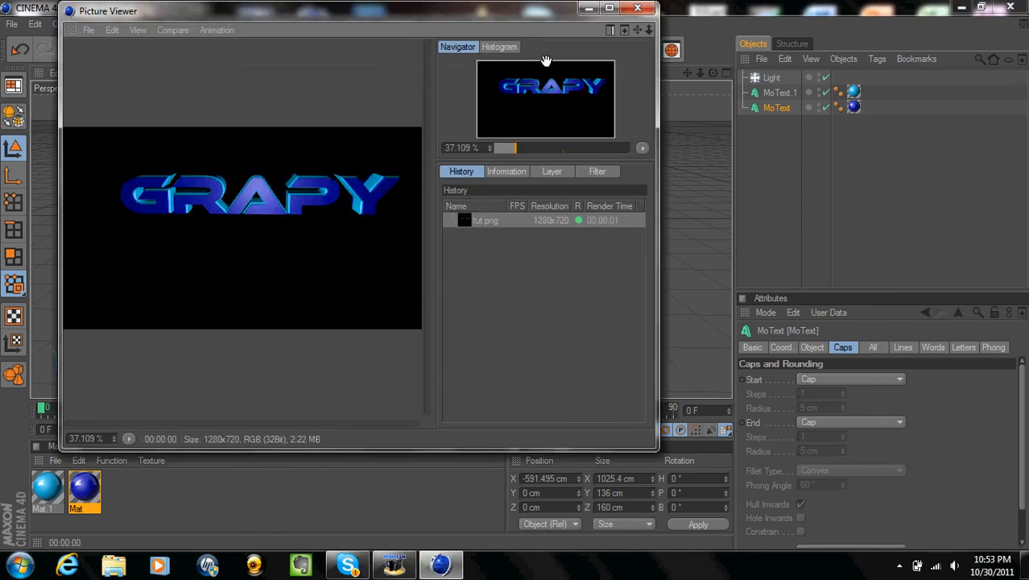
left_click(637, 9)
Check the rendered "tut" image in the Cinema 4D subfolder of the Graphics folder, closing the image and folder when done.
left_click(959, 7)
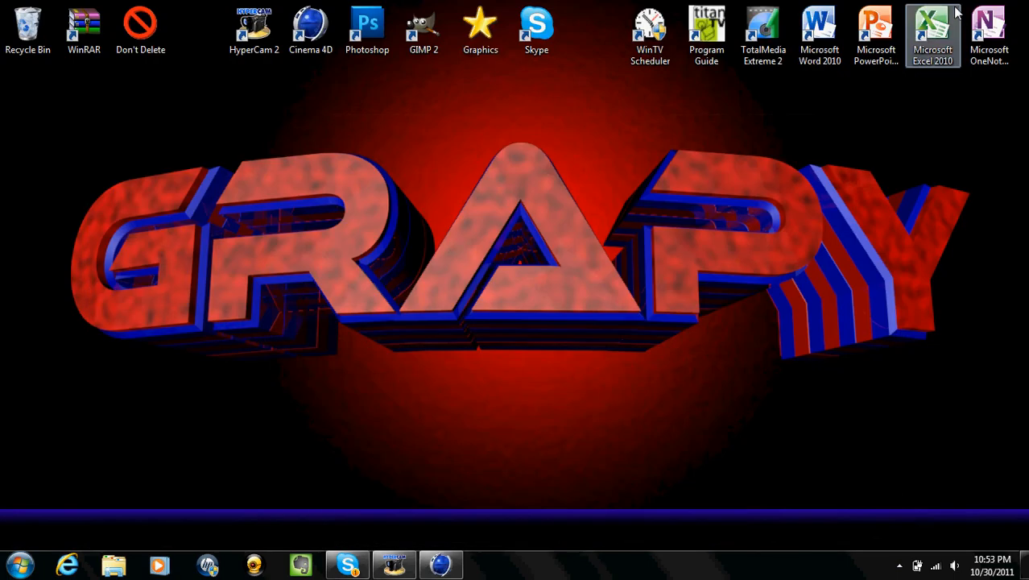
double_click(481, 26)
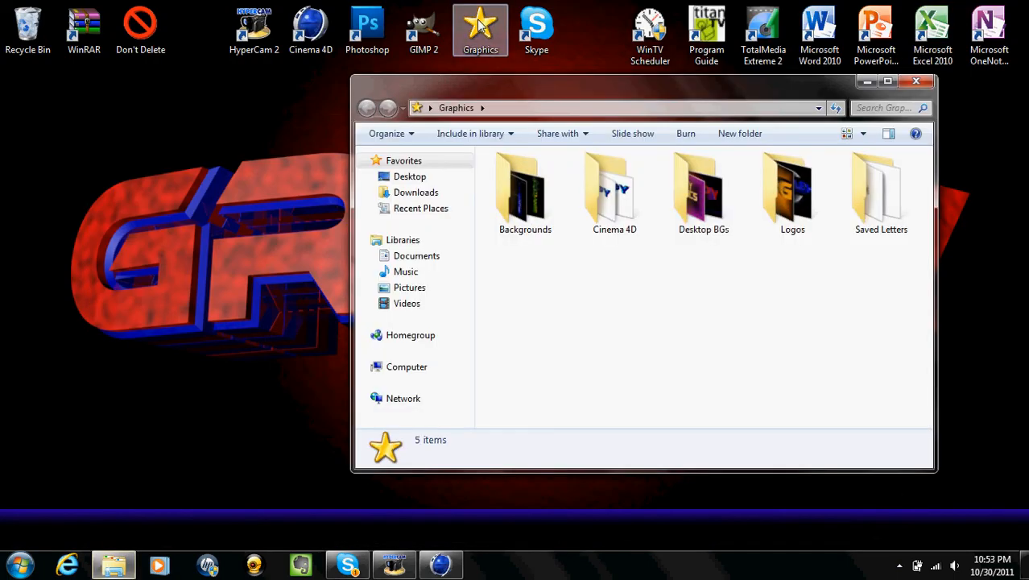
left_click(622, 197)
double_click(622, 197)
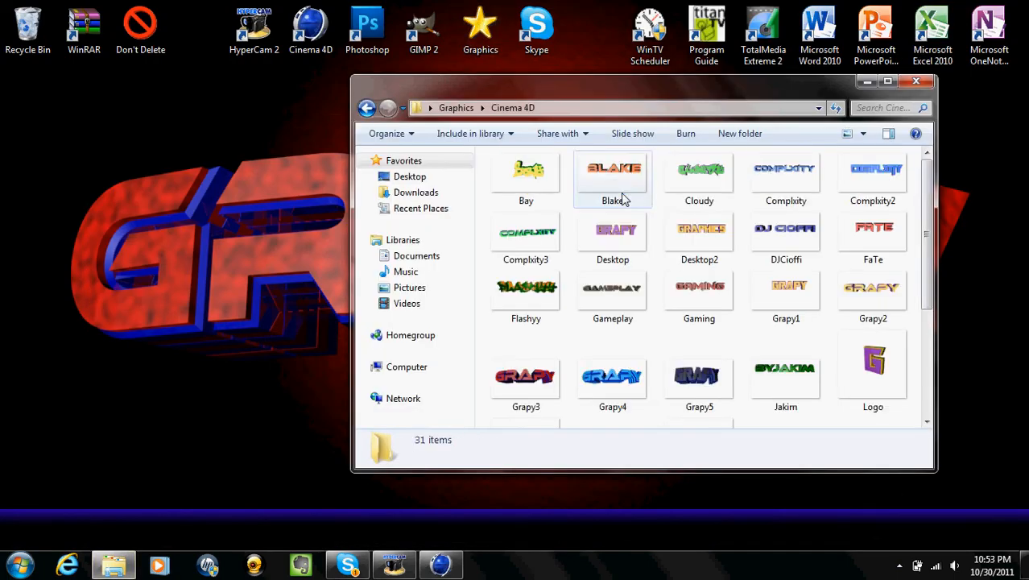
left_click_drag(927, 233, 950, 361)
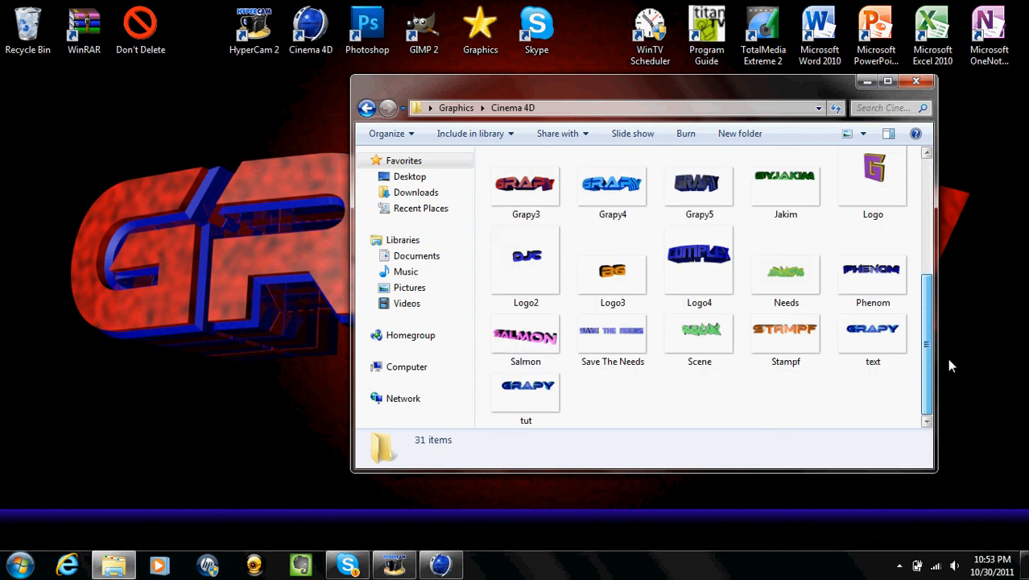
double_click(530, 393)
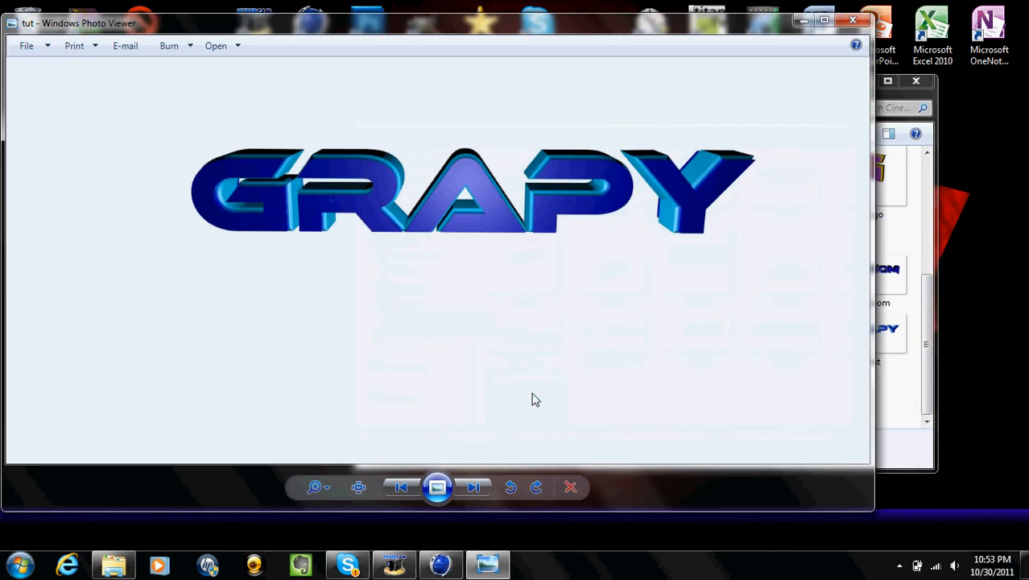
left_click(852, 19)
left_click(914, 82)
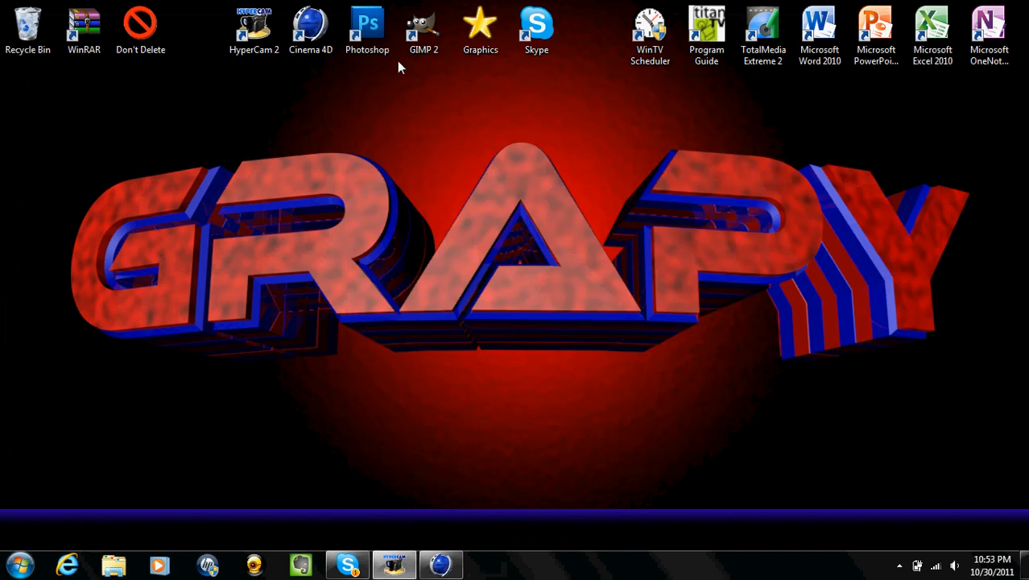
Launch Photoshop and open the rendered tut.png from the Cinema 4D folder.
double_click(373, 37)
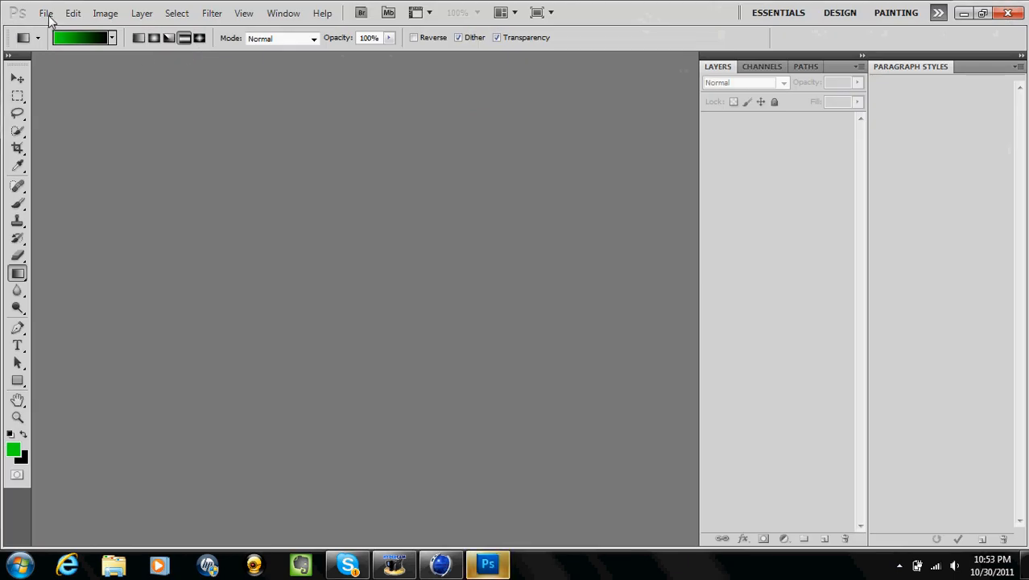
left_click(46, 12)
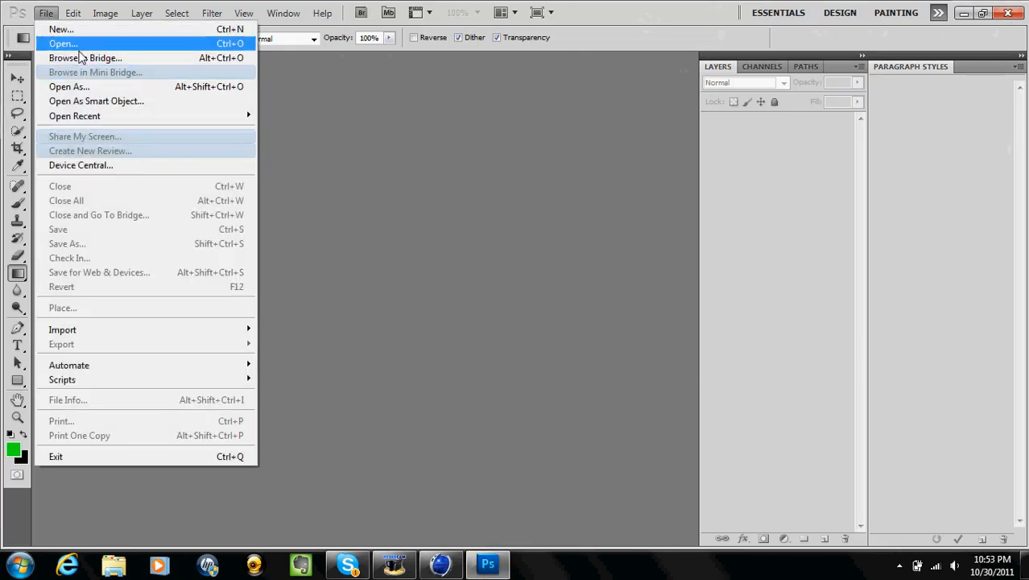
left_click(80, 43)
left_click_drag(710, 129, 710, 274)
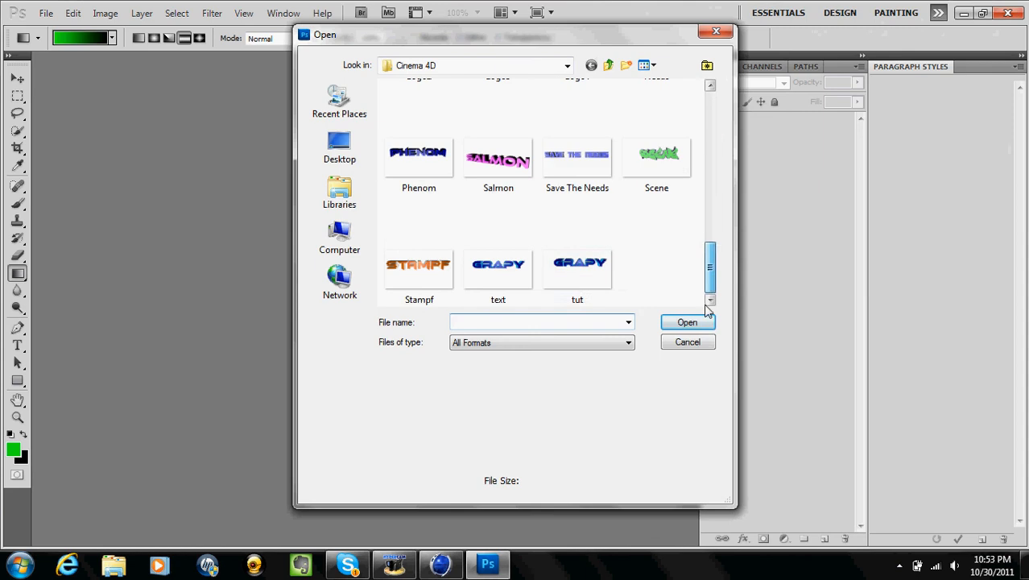
left_click(576, 277)
left_click(686, 322)
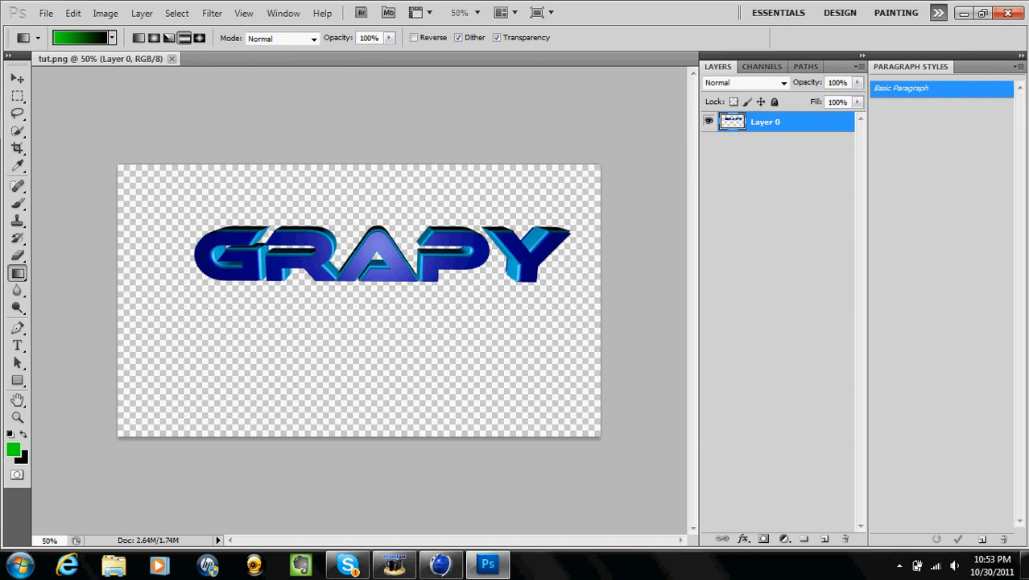
Add a new layer beneath the text layer and fill it with a vertical green-to-black reflected gradient.
left_click(823, 540)
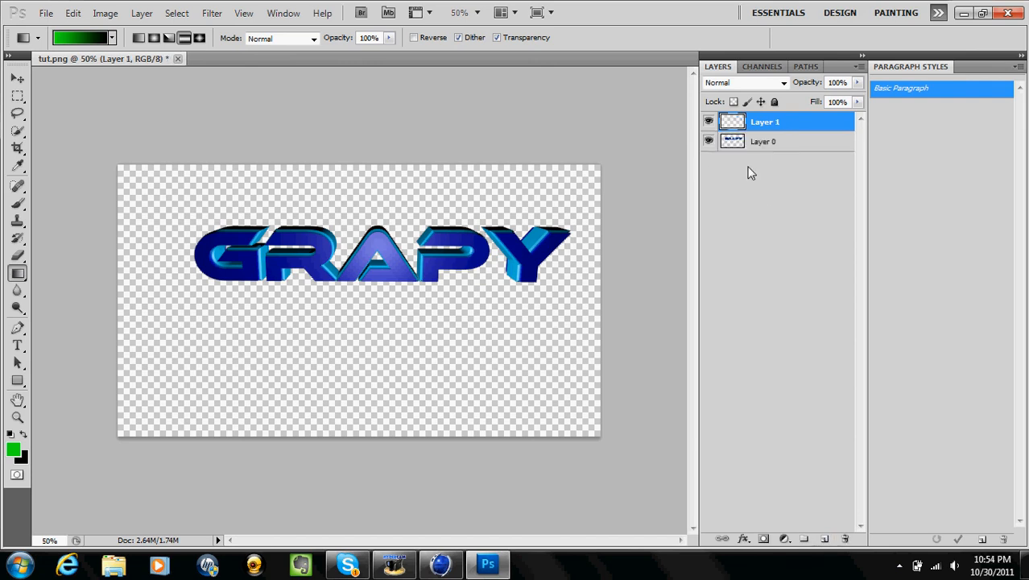
left_click_drag(727, 131, 732, 161)
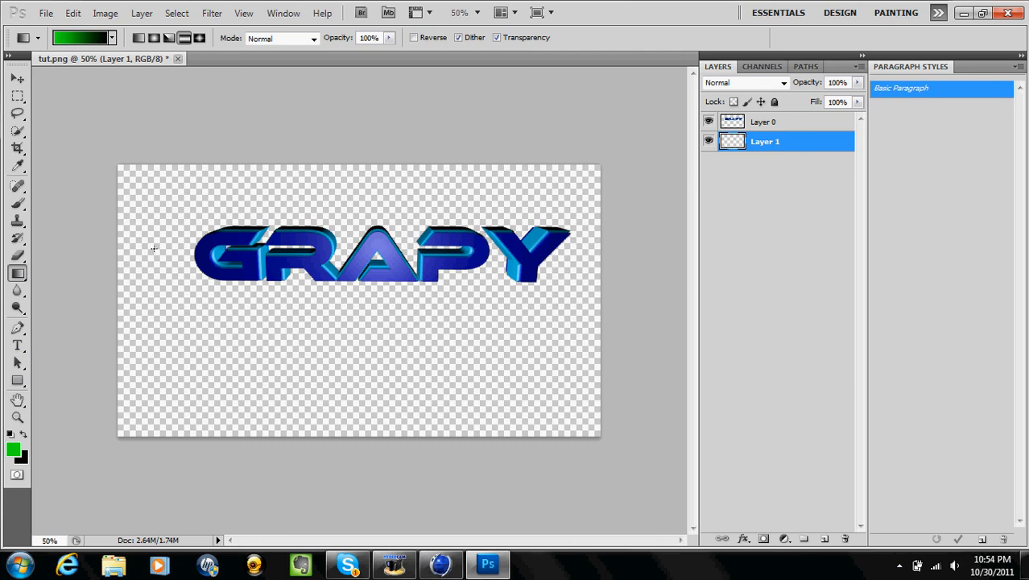
left_click_drag(155, 249, 160, 378)
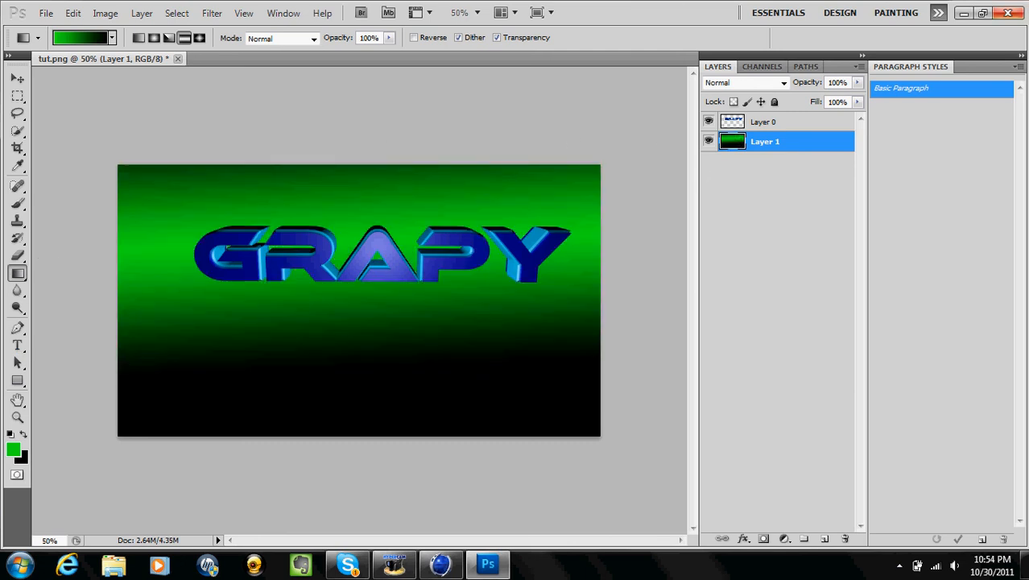
Quit Photoshop and Cinema 4D, discarding the unsaved changes in both.
left_click(1018, 14)
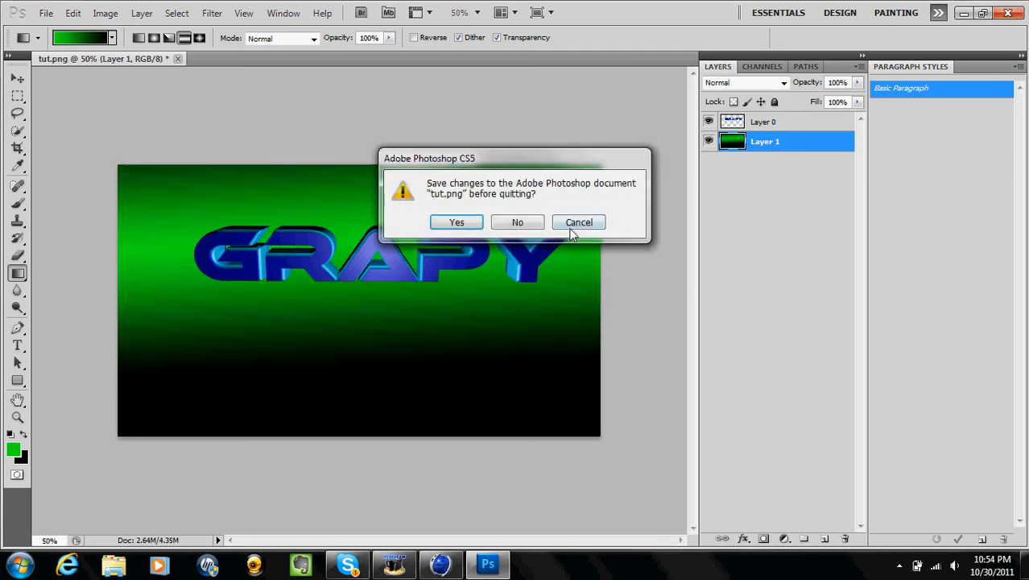
left_click(518, 224)
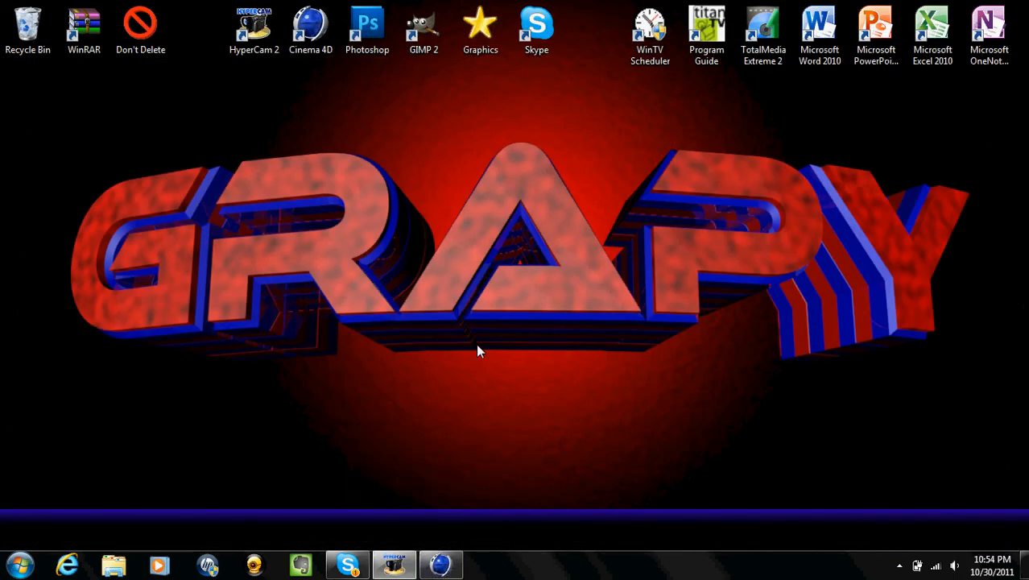
left_click(441, 566)
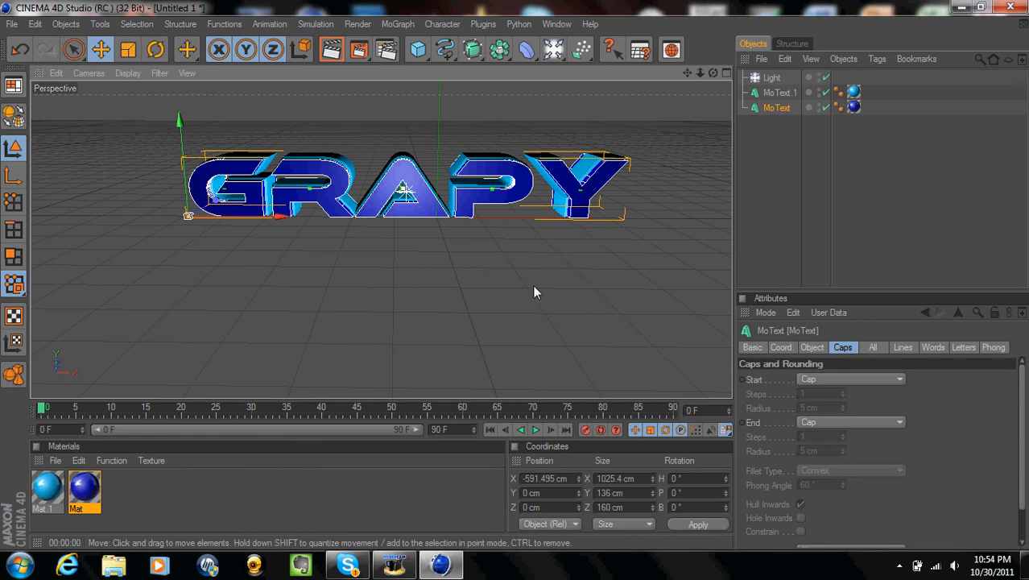
left_click(1010, 6)
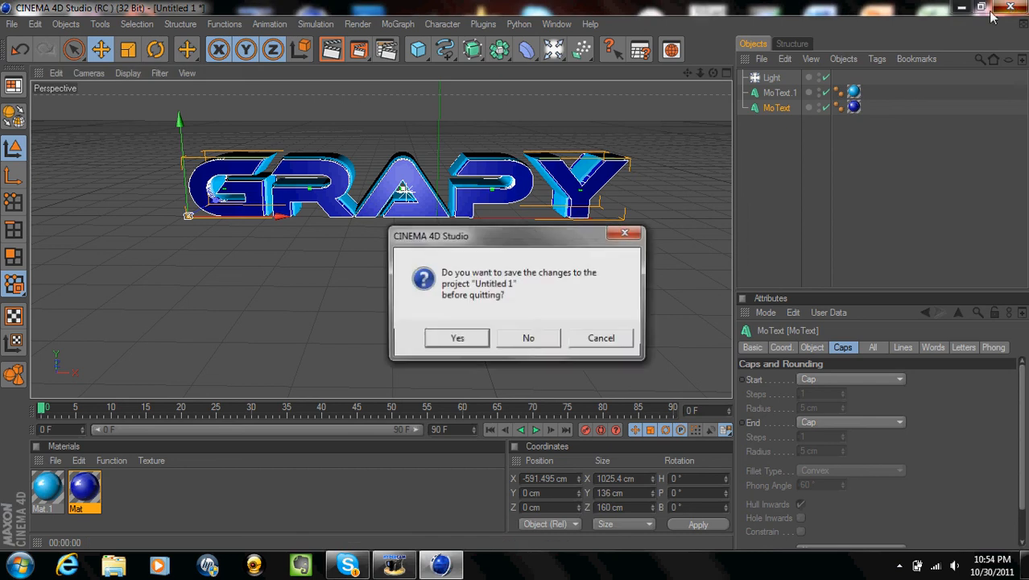
left_click(530, 339)
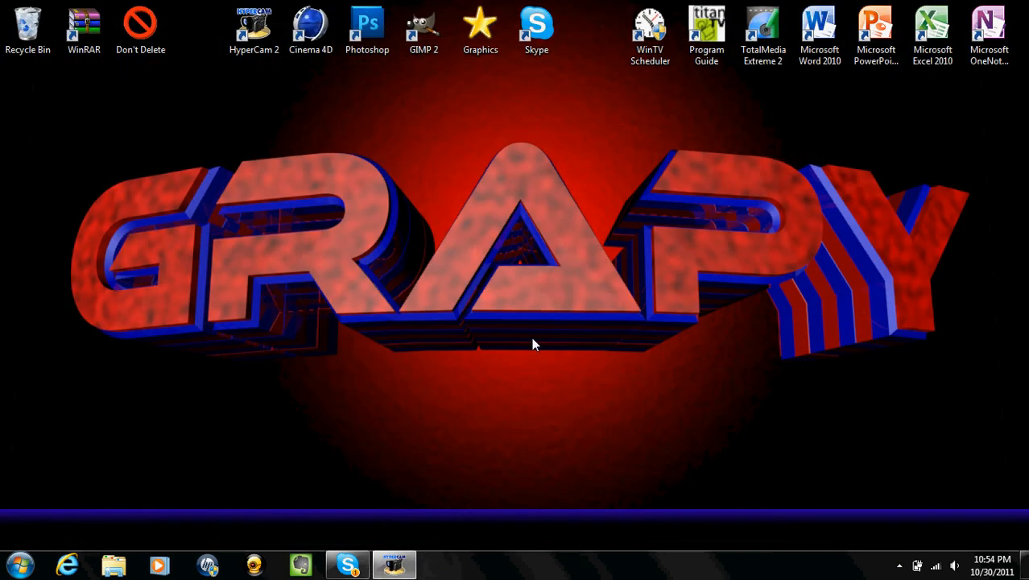
mouse_move(394, 564)
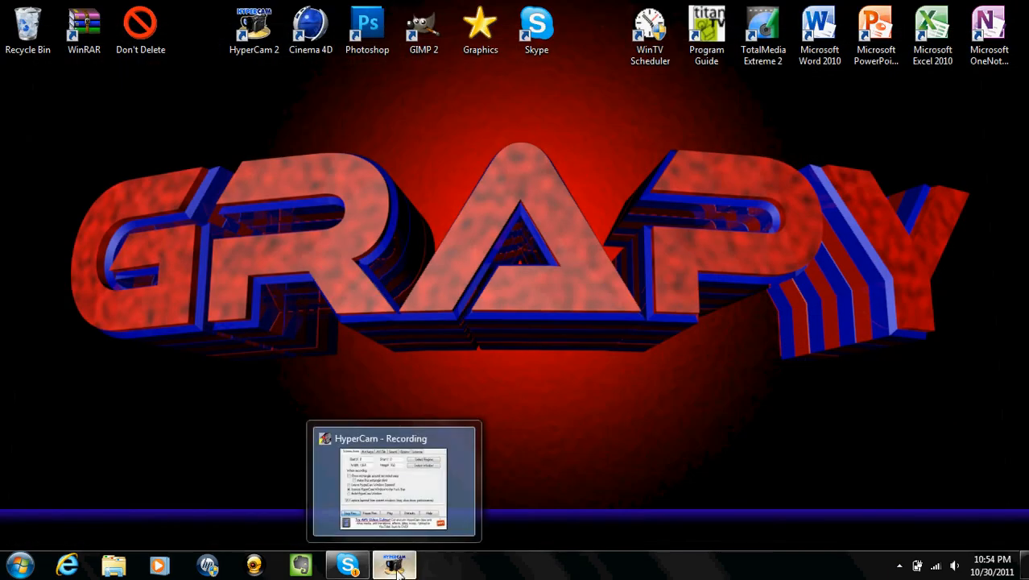